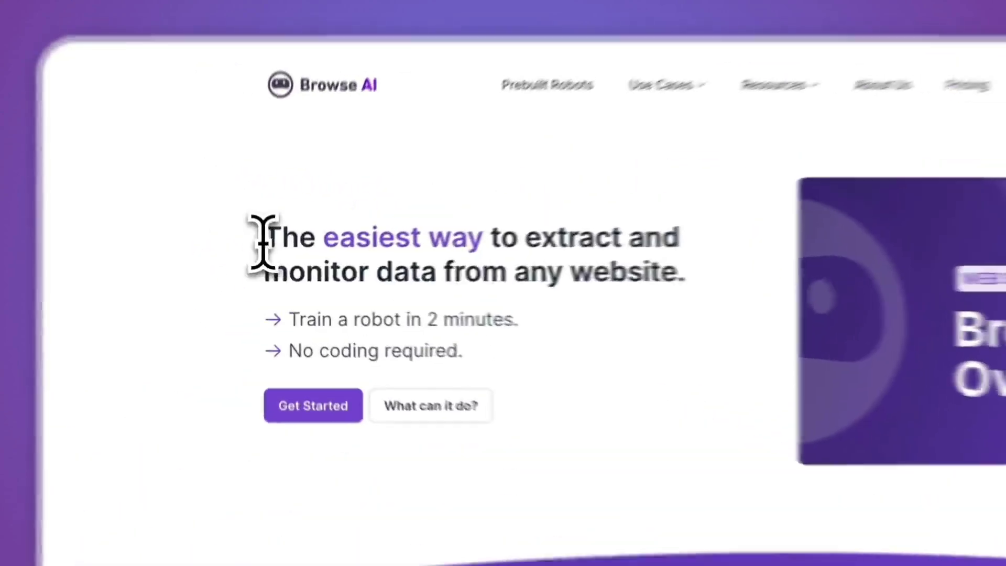
- Highlight the homepage headline and the 'Train a robot in 2 minutes' and 'No coding required' lines
{"action": "double_click", "coordinate": [190, 175]}
{"action": "left_click_drag", "start_coordinate": [315, 277], "coordinate": [569, 318]}
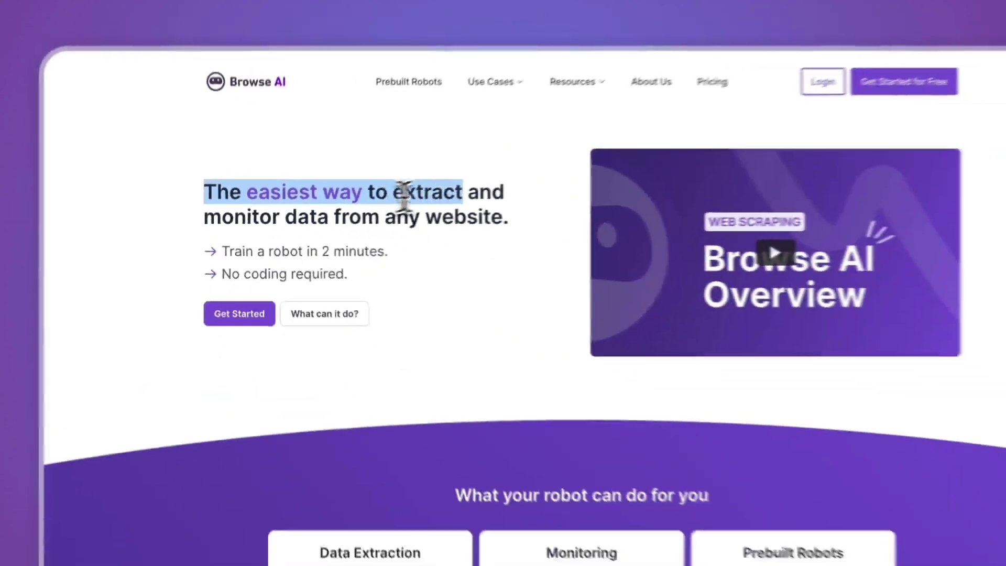
{"action": "left_click_drag", "start_coordinate": [307, 193], "coordinate": [440, 196]}
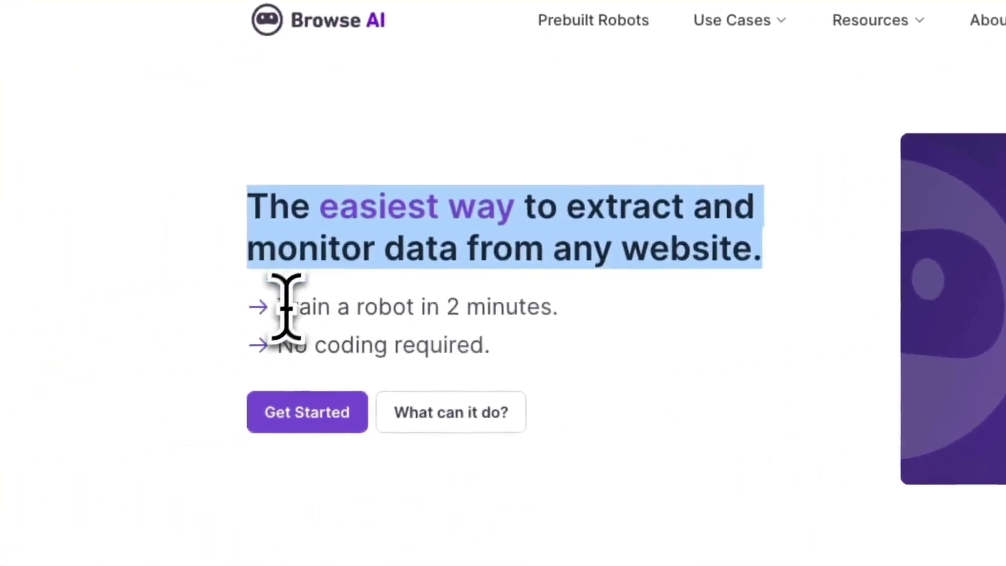
{"action": "left_click_drag", "start_coordinate": [282, 306], "coordinate": [521, 306]}
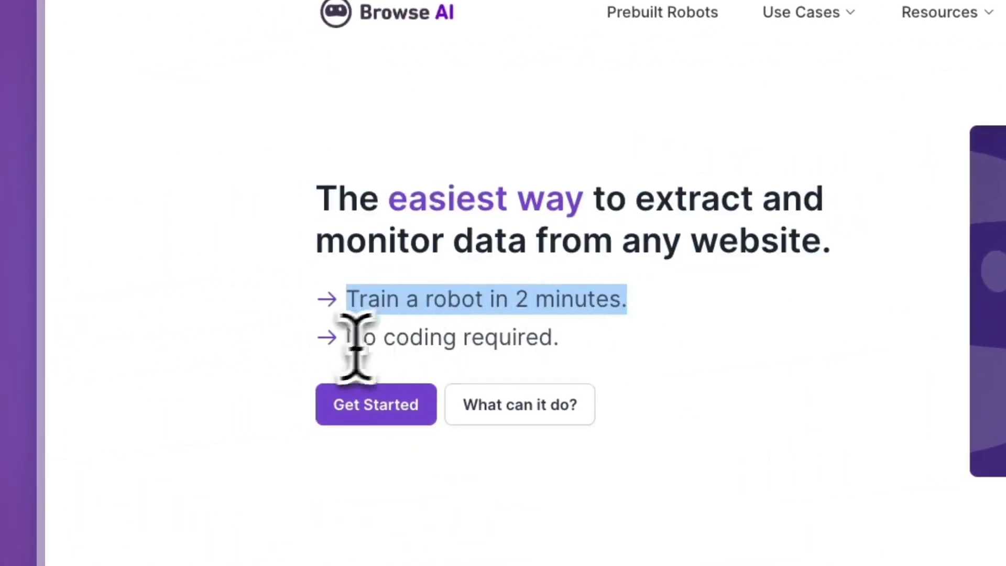
{"action": "left_click_drag", "start_coordinate": [346, 338], "coordinate": [562, 347]}
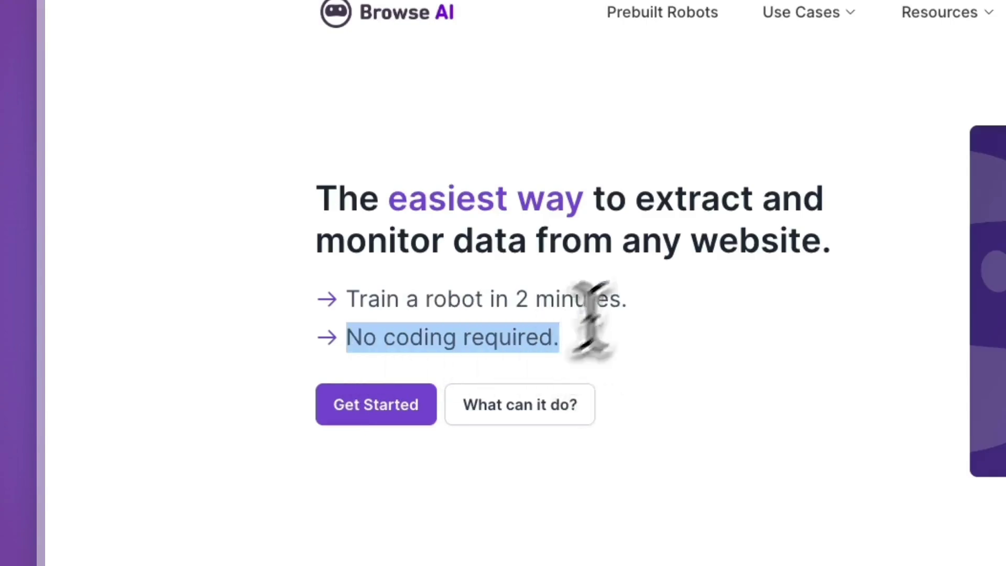
- Go to Use Cases > Popular use cases and scroll through the cards and back up
{"action": "left_click", "coordinate": [836, 13]}
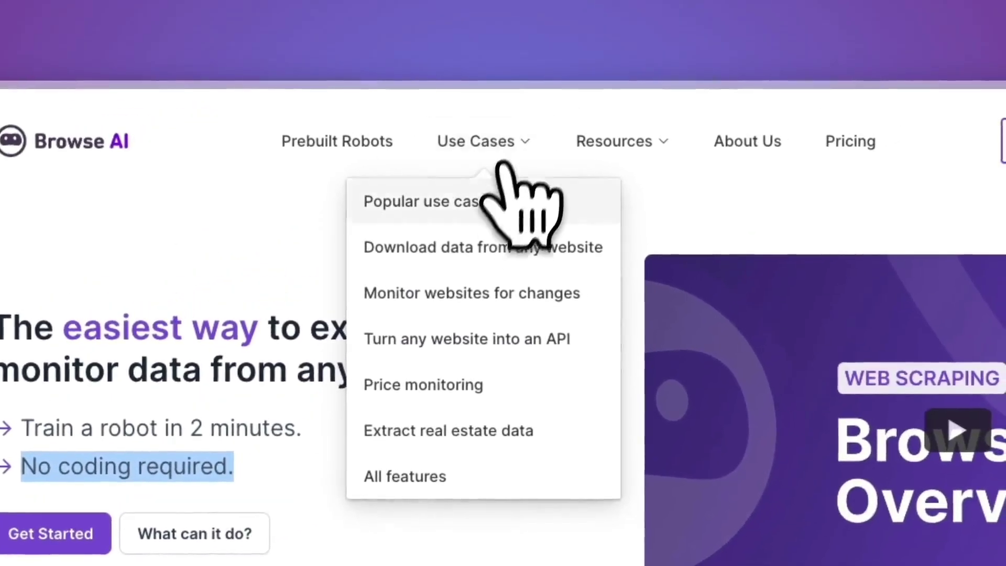
{"action": "left_click", "coordinate": [499, 191]}
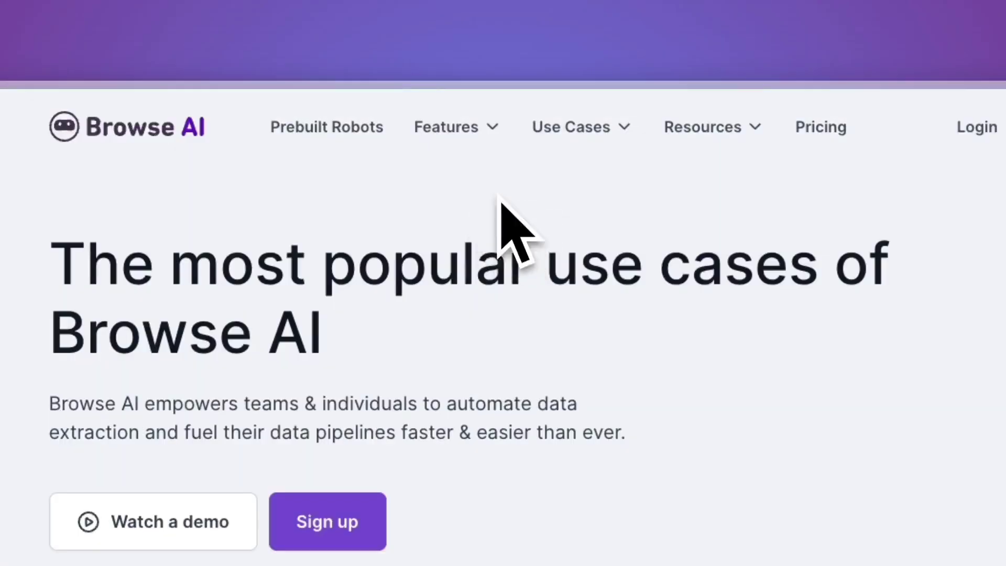
{"action": "scroll", "coordinate": [511, 238], "scroll_direction": "down", "scroll_amount": 5}
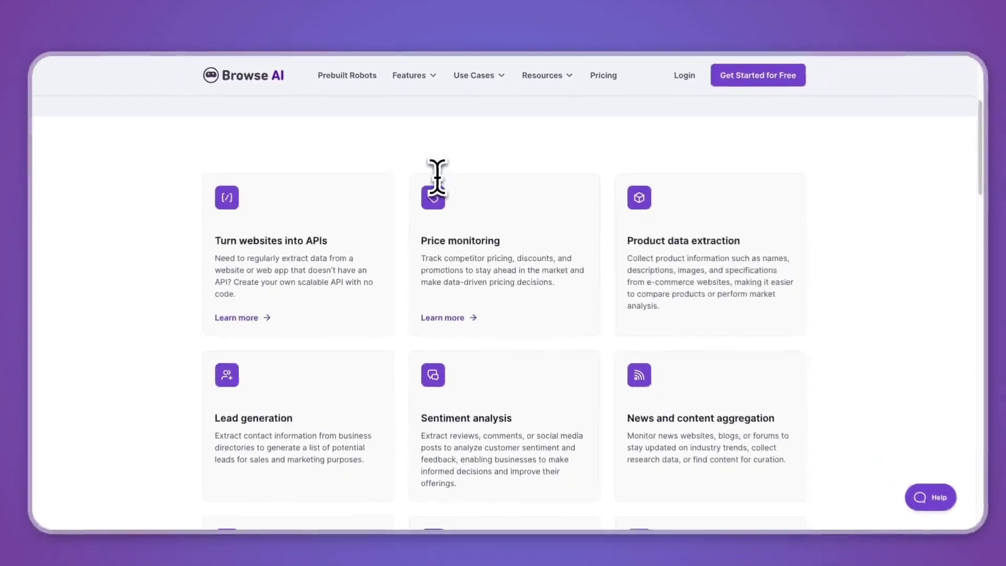
{"action": "scroll", "coordinate": [440, 182], "scroll_direction": "down", "scroll_amount": 1}
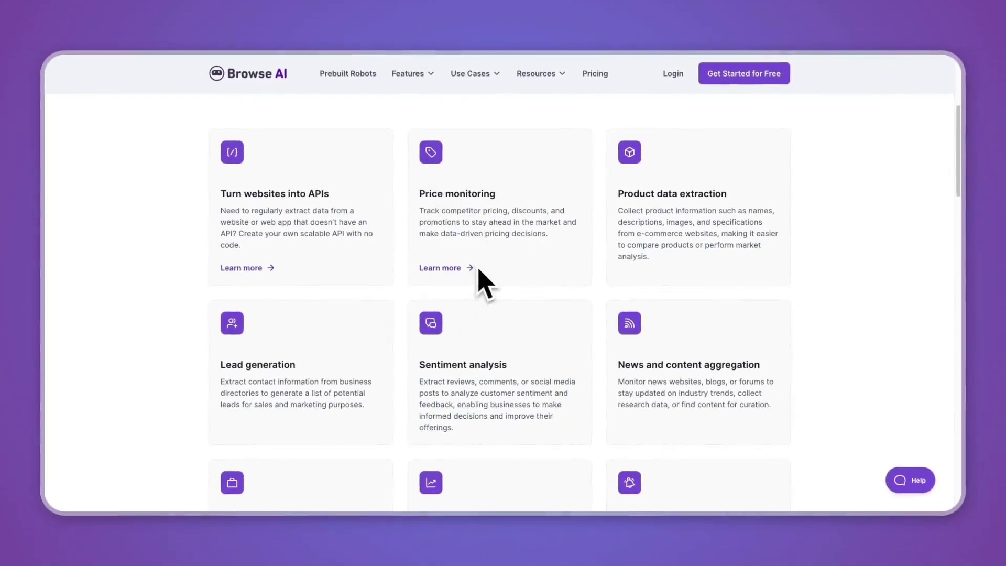
{"action": "scroll", "coordinate": [478, 271], "scroll_direction": "down", "scroll_amount": 5}
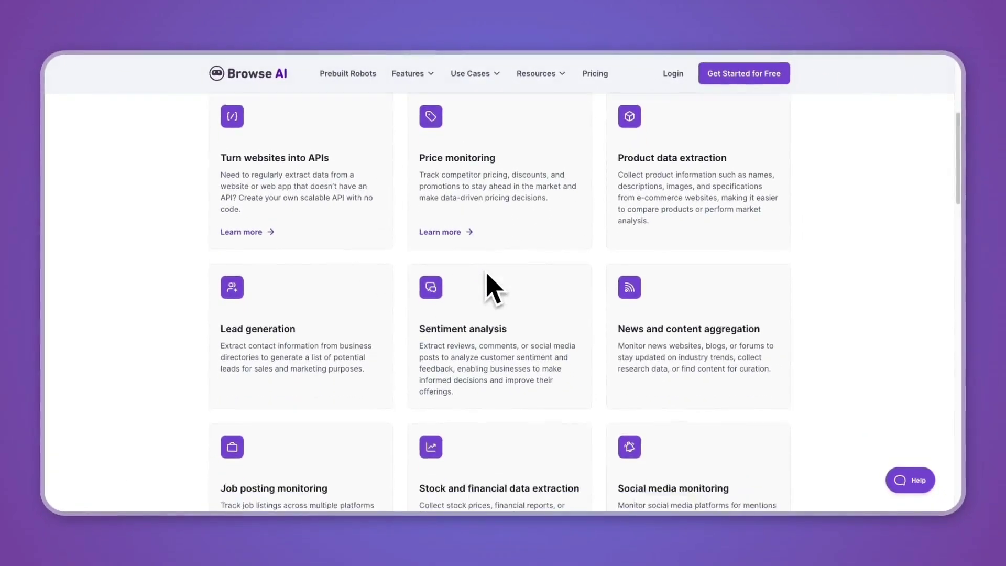
{"action": "scroll", "coordinate": [492, 287], "scroll_direction": "down", "scroll_amount": 2}
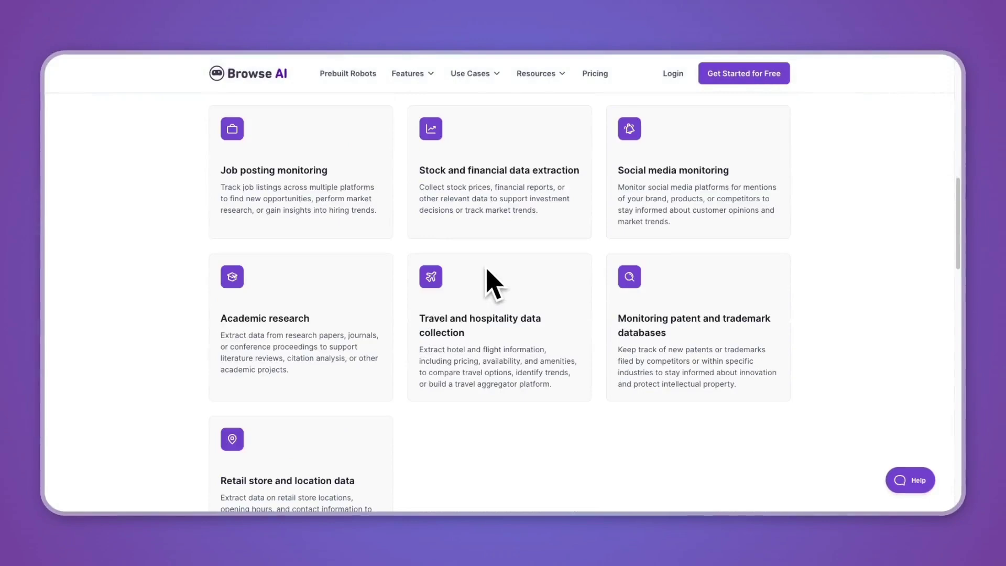
{"action": "scroll", "coordinate": [487, 269], "scroll_direction": "up", "scroll_amount": 8}
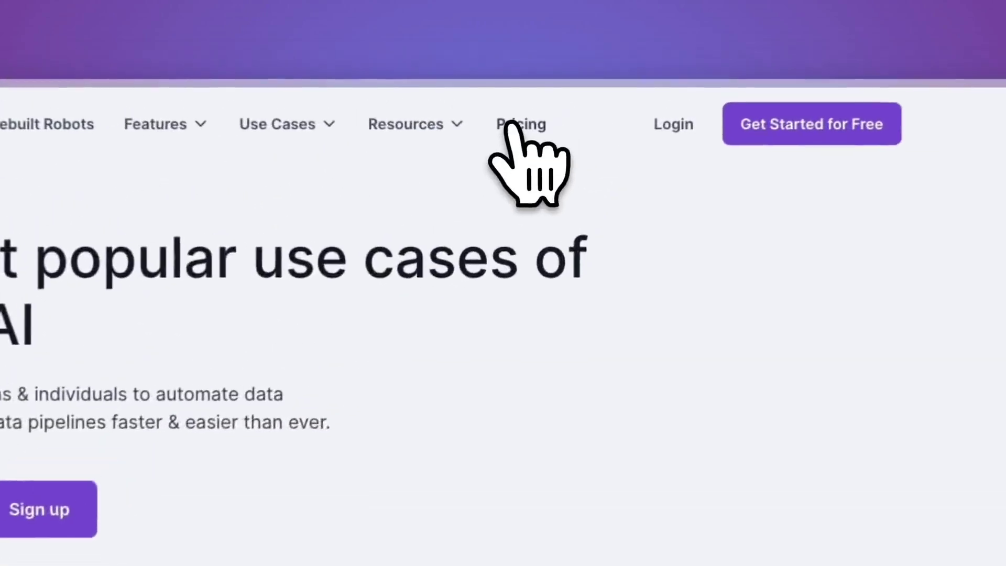
- Open Pricing and scroll through the Free, Starter $19, Professional $99, Team $249 and Company plans
{"action": "left_click", "coordinate": [594, 74]}
{"action": "scroll", "coordinate": [228, 283], "scroll_direction": "down", "scroll_amount": 5}
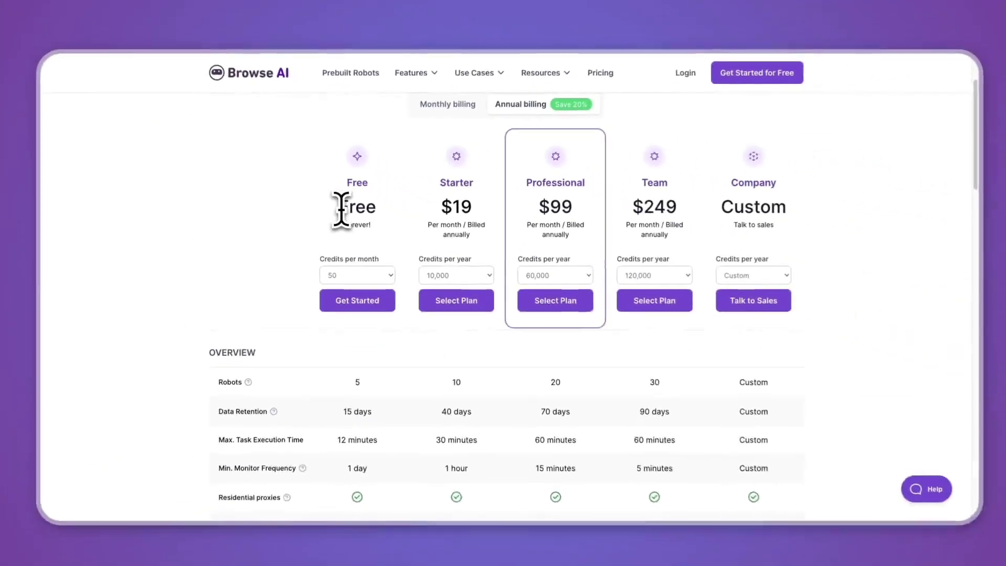
{"action": "scroll", "coordinate": [337, 212], "scroll_direction": "down", "scroll_amount": 1}
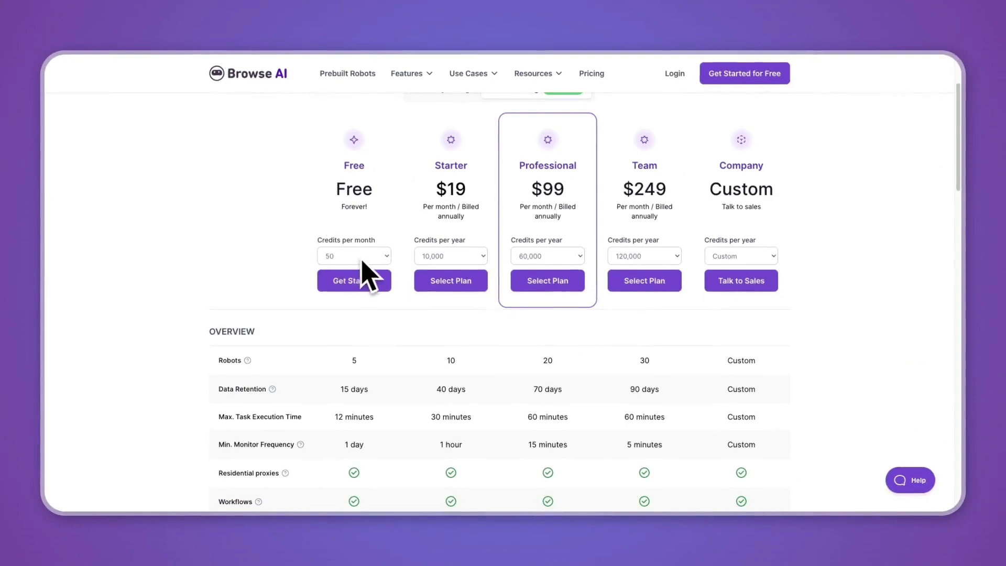
{"action": "scroll", "coordinate": [361, 253], "scroll_direction": "down", "scroll_amount": 1}
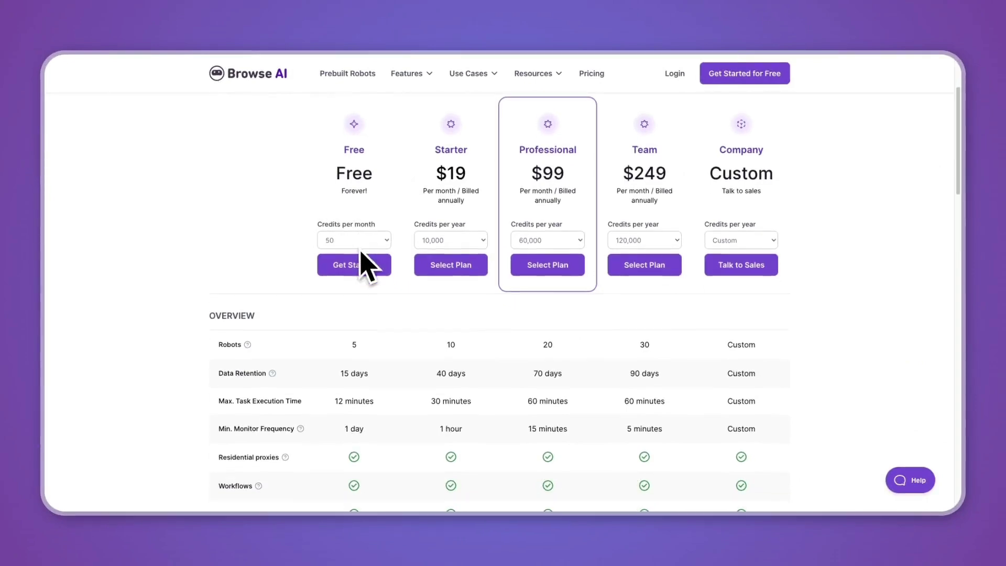
{"action": "scroll", "coordinate": [574, 315], "scroll_direction": "down", "scroll_amount": 5}
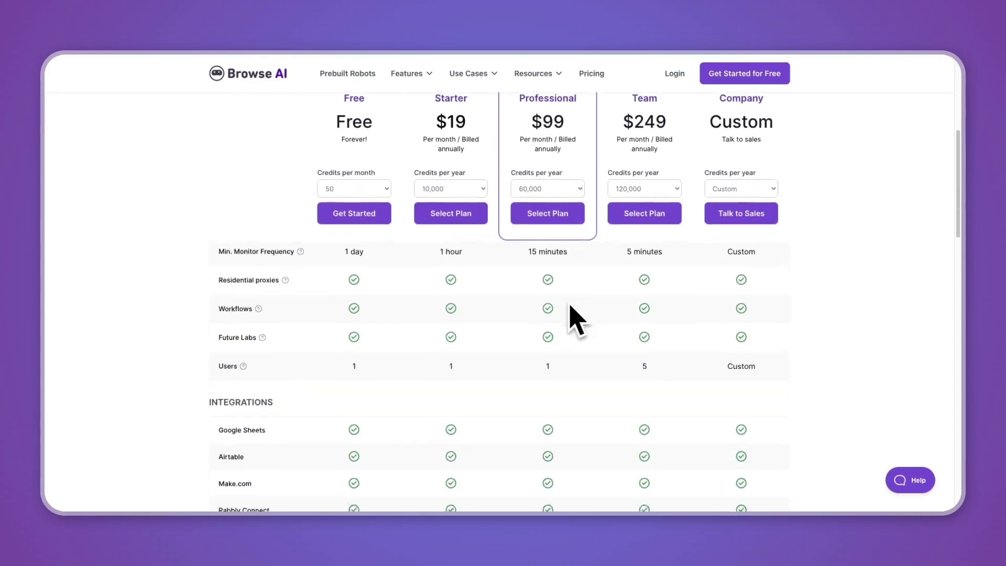
{"action": "scroll", "coordinate": [574, 319], "scroll_direction": "down", "scroll_amount": 8}
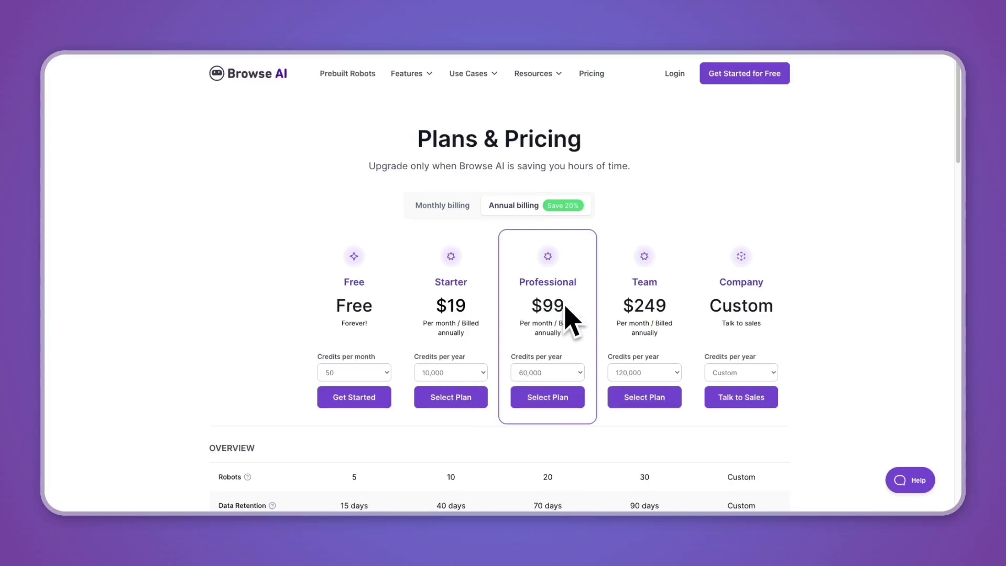
- Start a free account sign-up using Continue with Google
{"action": "left_click", "coordinate": [760, 73]}
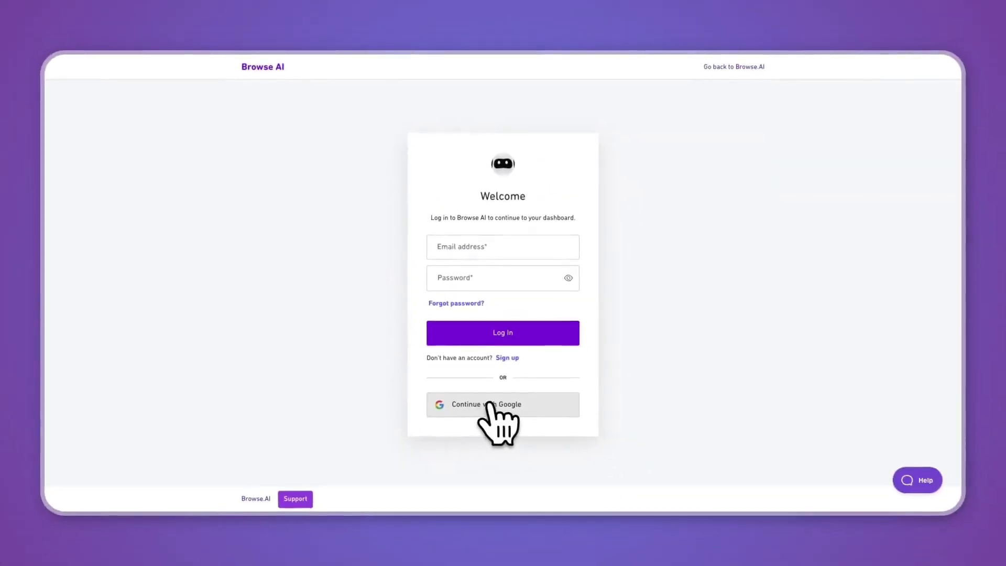
{"action": "left_click", "coordinate": [488, 404]}
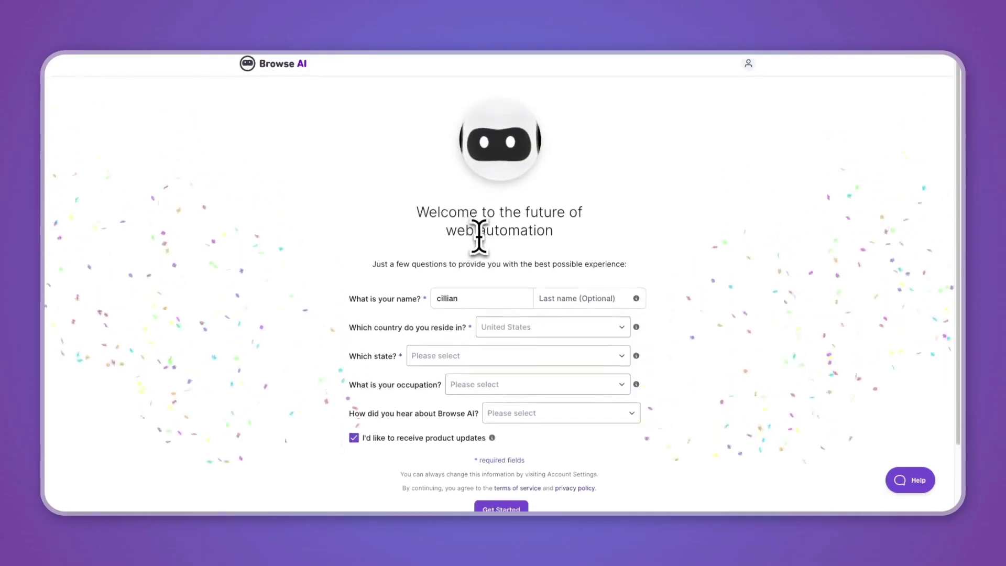
{"action": "scroll", "coordinate": [480, 234], "scroll_direction": "down", "scroll_amount": 1}
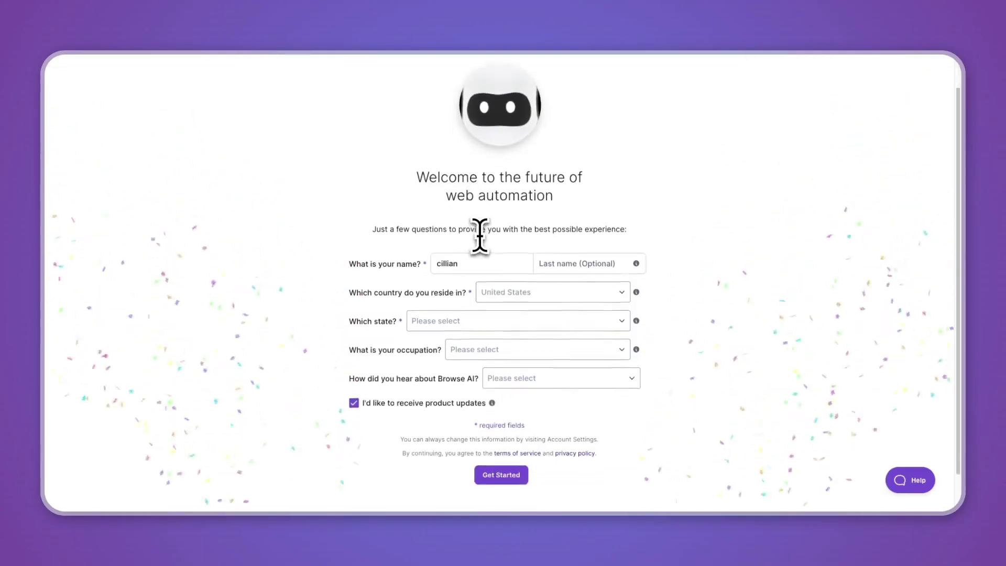
{"action": "scroll", "coordinate": [479, 231], "scroll_direction": "down", "scroll_amount": 1}
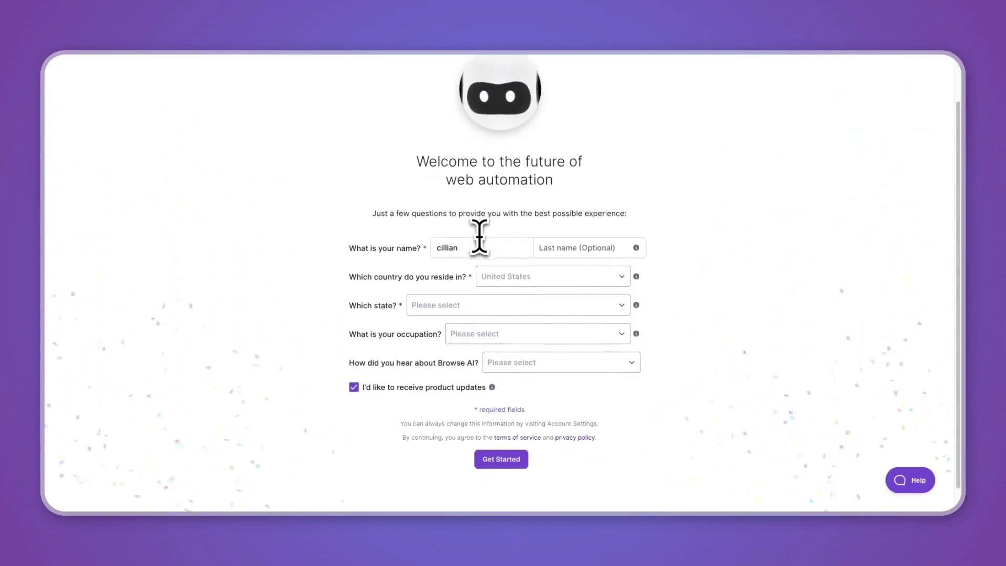
- Answer the questionnaire with Arizona, Business owner and Social media, and opt out of product updates
{"action": "left_click", "coordinate": [457, 303]}
{"action": "left_click", "coordinate": [468, 342]}
{"action": "left_click", "coordinate": [473, 326]}
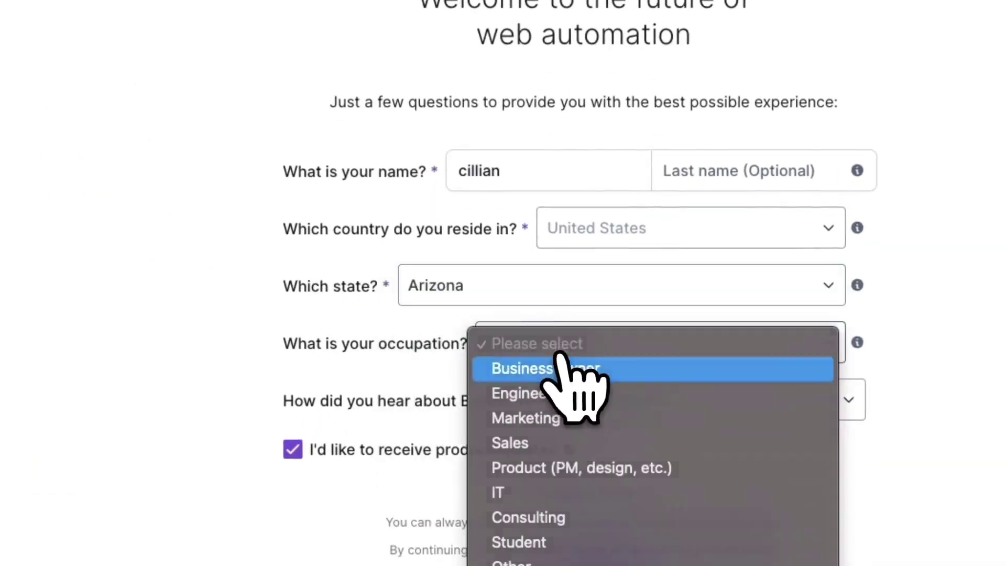
{"action": "left_click", "coordinate": [557, 367]}
{"action": "left_click", "coordinate": [629, 387]}
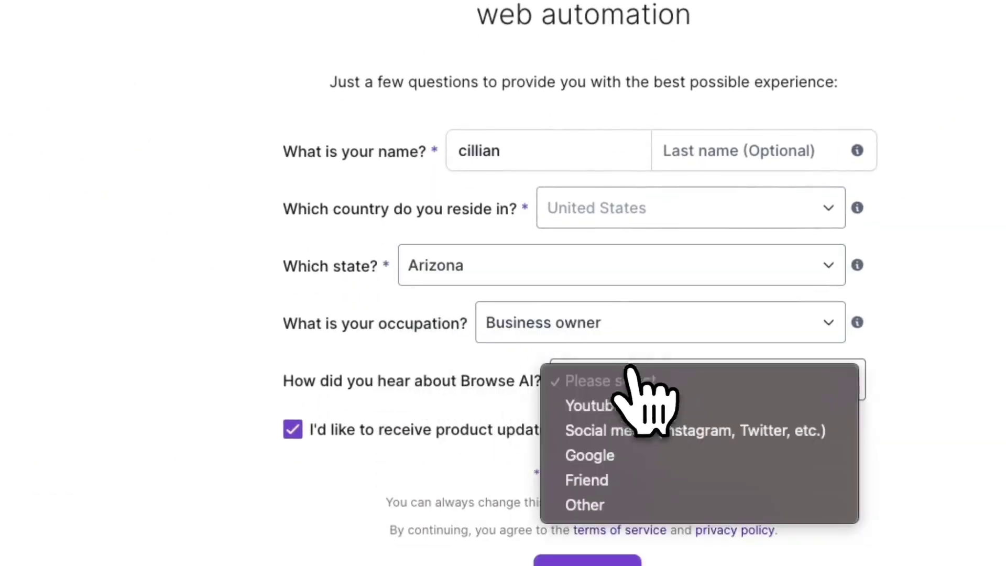
{"action": "left_click", "coordinate": [637, 430]}
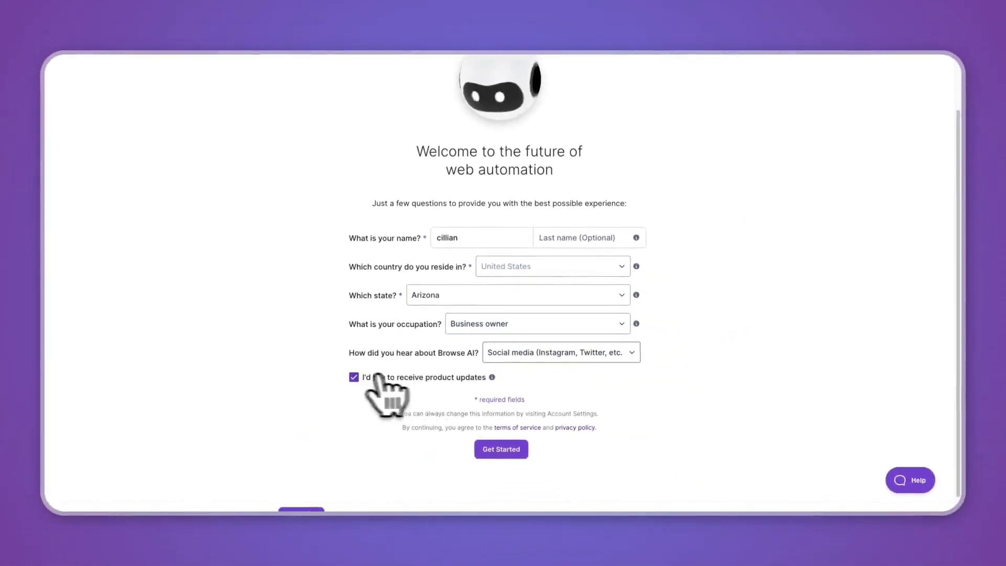
{"action": "left_click", "coordinate": [354, 377]}
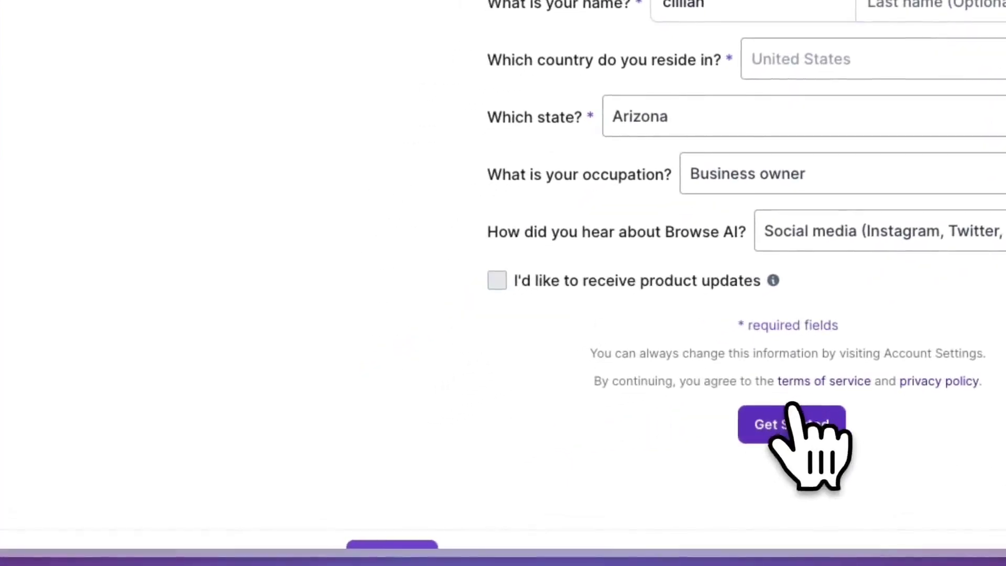
- Submit the onboarding answers and review the Build New Robot categories, including Extract Structured Data
{"action": "left_click", "coordinate": [792, 412]}
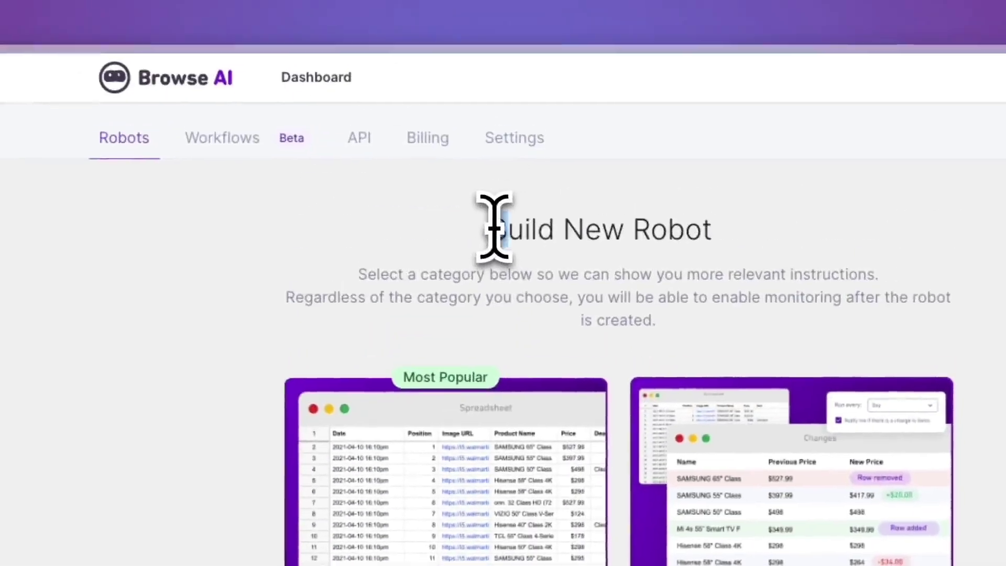
{"action": "left_click_drag", "start_coordinate": [495, 224], "coordinate": [710, 265]}
{"action": "left_click_drag", "start_coordinate": [355, 307], "coordinate": [528, 307]}
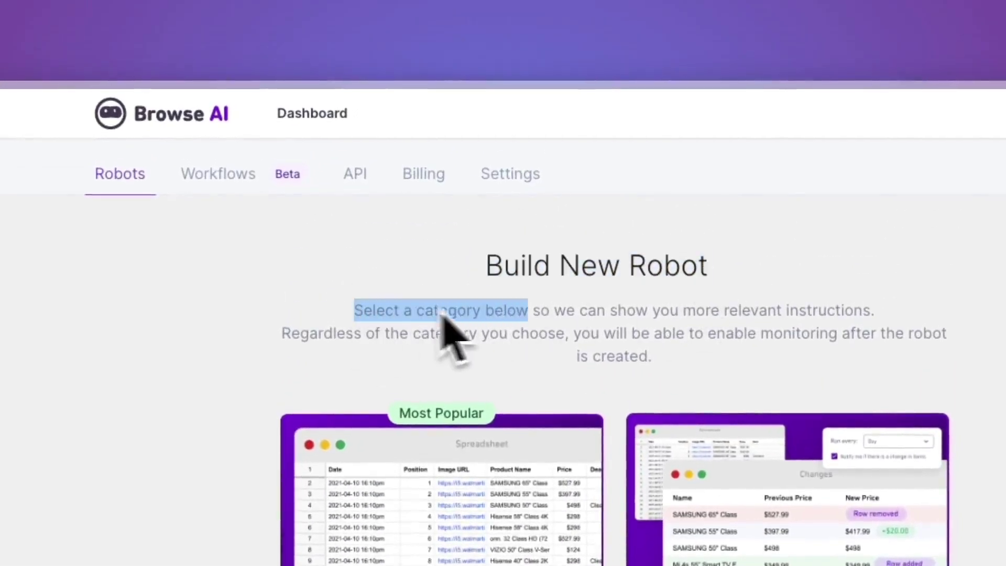
{"action": "left_click_drag", "start_coordinate": [442, 313], "coordinate": [881, 312]}
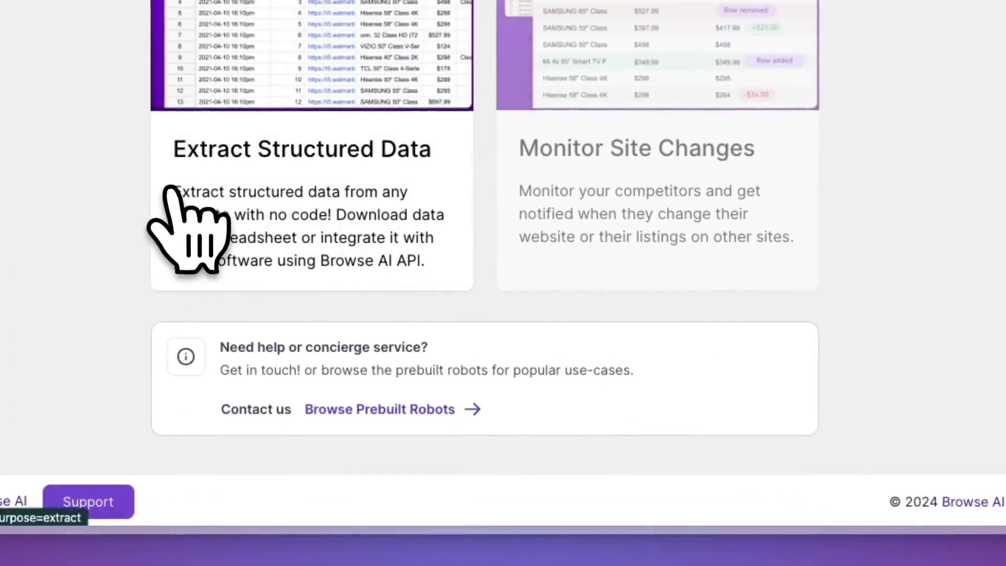
{"action": "left_click", "coordinate": [222, 194]}
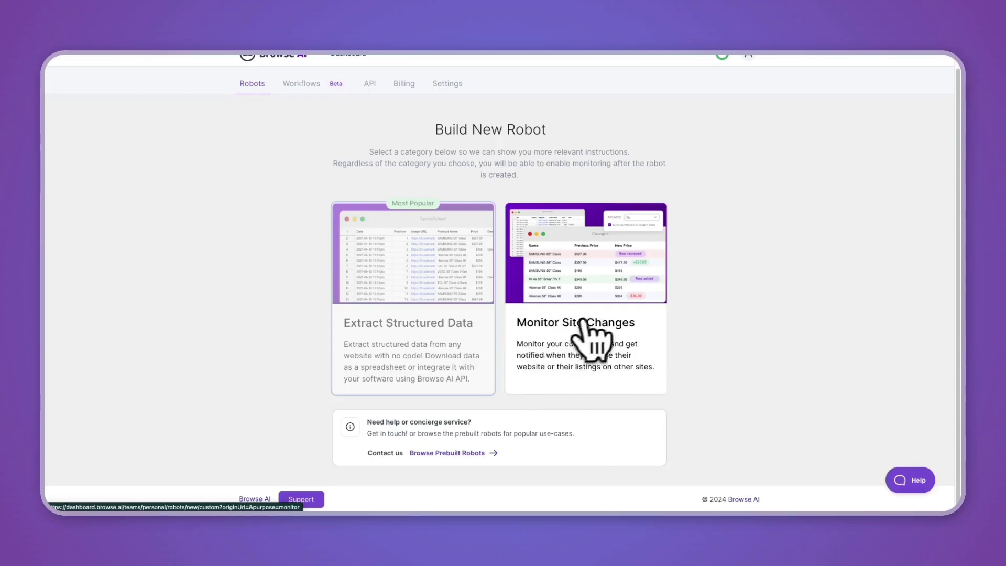
{"action": "left_click", "coordinate": [542, 287]}
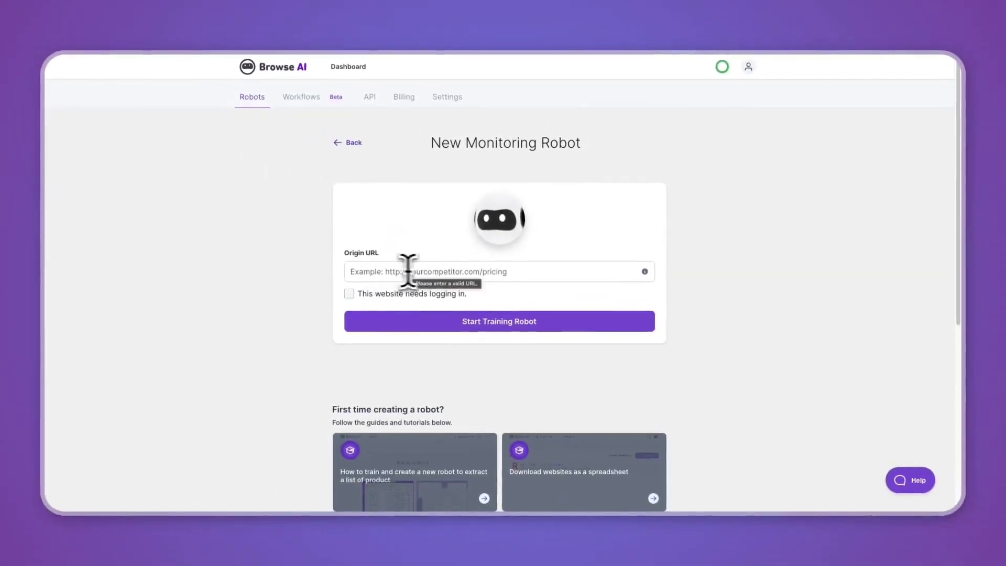
{"action": "left_click", "coordinate": [486, 272]}
{"action": "type", "text": "https://www.autods.com/"}
{"action": "left_click", "coordinate": [454, 271]}
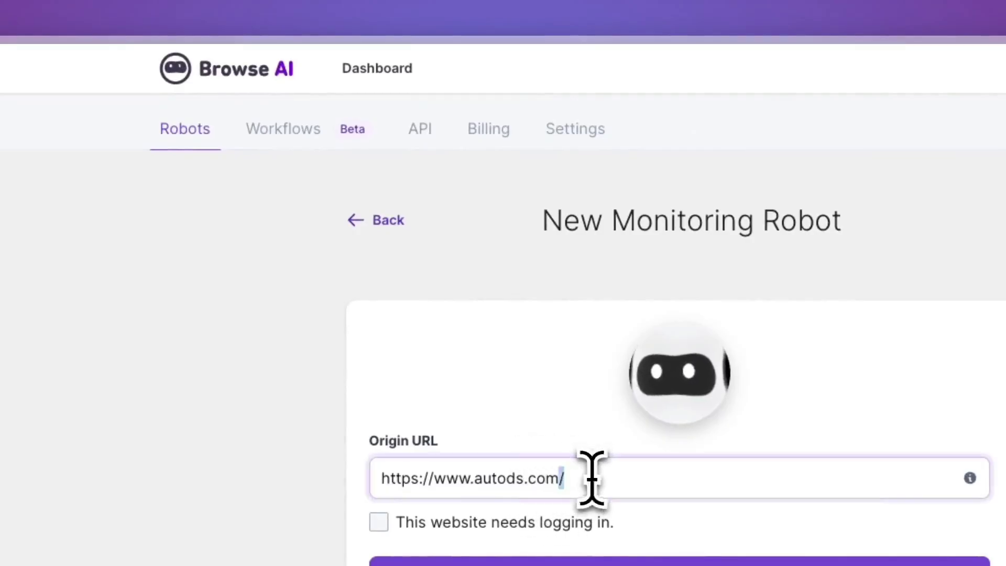
{"action": "left_click_drag", "start_coordinate": [454, 271], "coordinate": [359, 273]}
{"action": "left_click", "coordinate": [658, 540]}
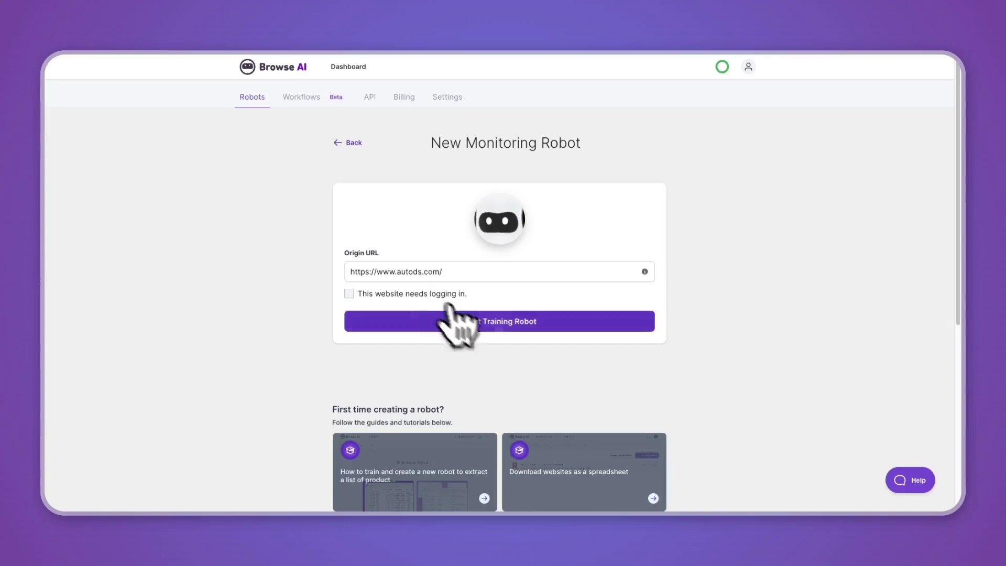
{"action": "left_click", "coordinate": [506, 321]}
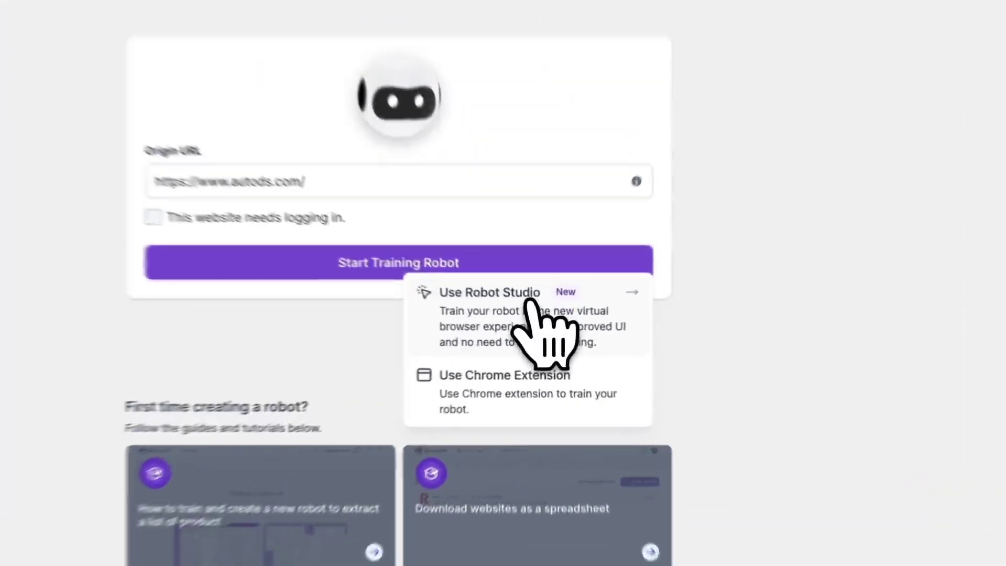
- Train in Robot Studio, open the AutoDS pricing page, and begin Capture Text
{"action": "left_click", "coordinate": [579, 345]}
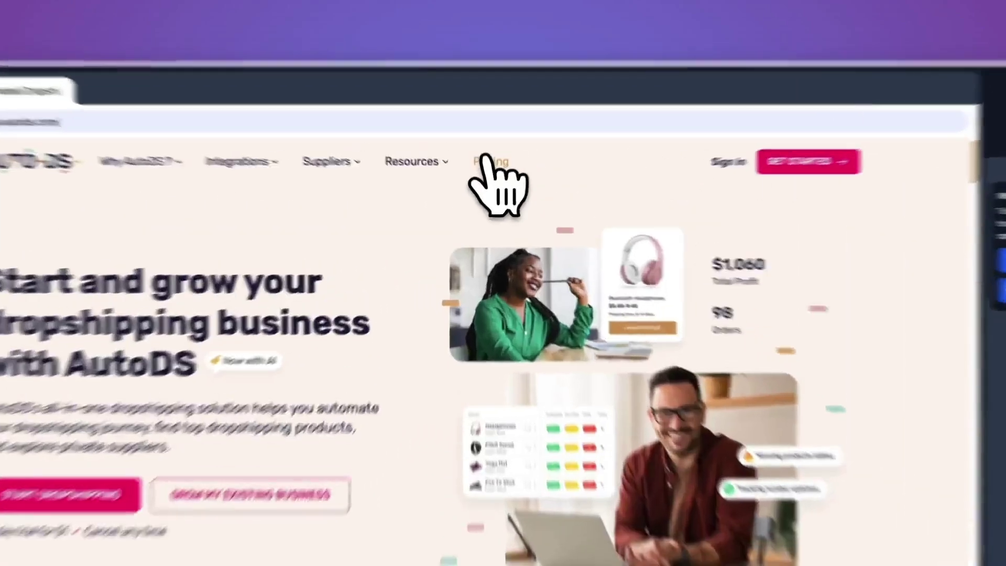
{"action": "left_click", "coordinate": [478, 120]}
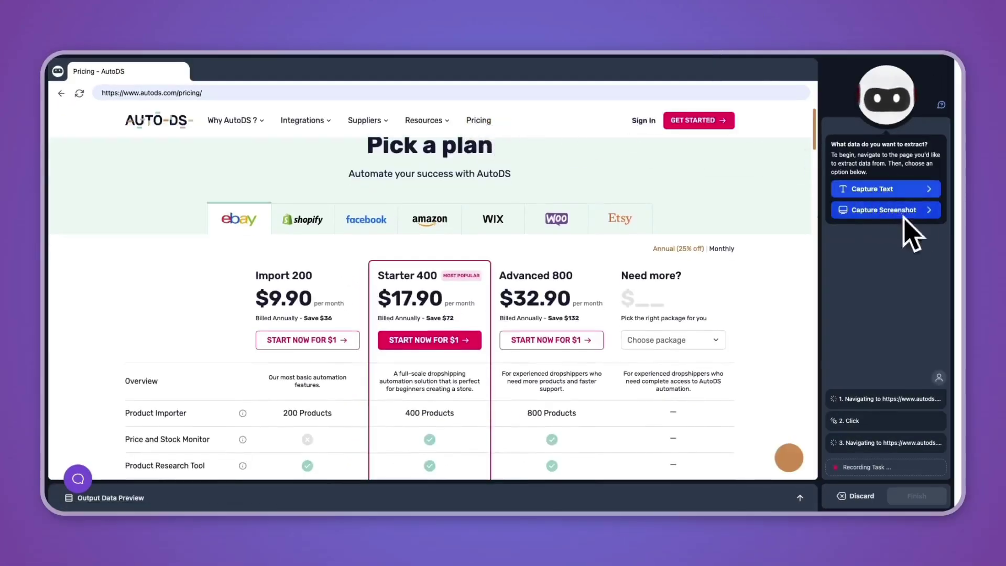
{"action": "left_click", "coordinate": [886, 189]}
{"action": "mouse_move", "coordinate": [883, 185]}
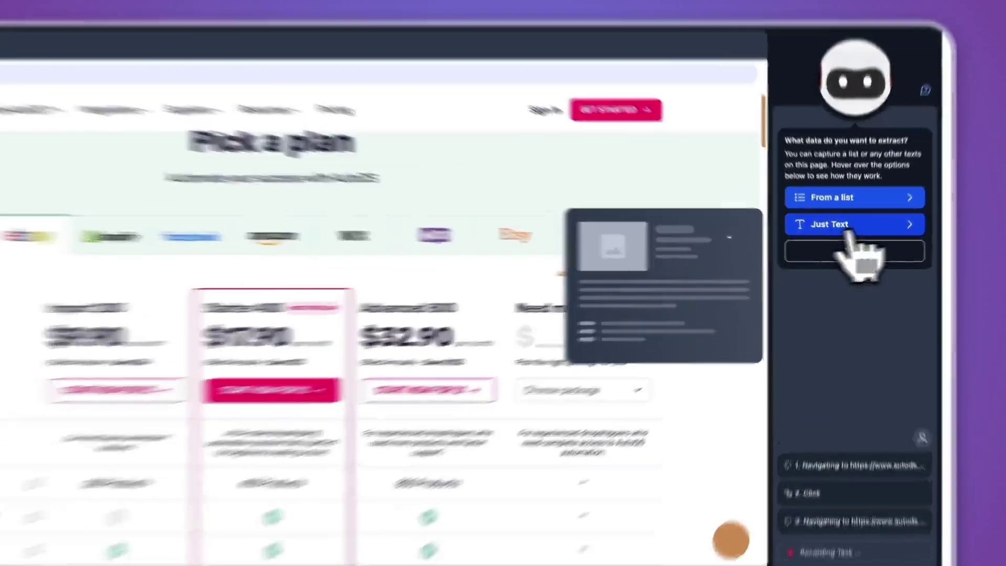
- Capture Just Text for the prices $17.90, $9.90 and $32.90 and confirm the selection
{"action": "left_click", "coordinate": [891, 211]}
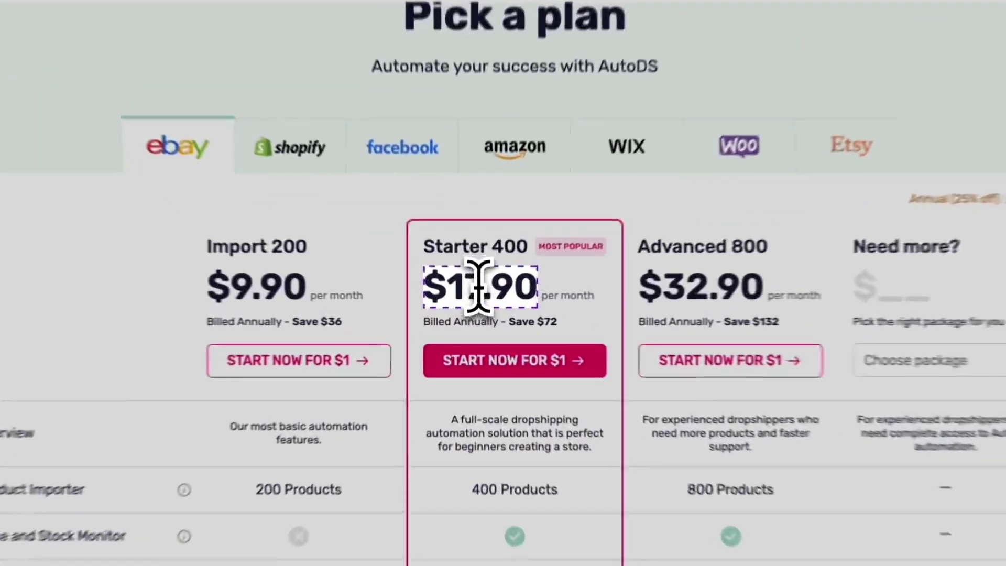
{"action": "left_click", "coordinate": [419, 297]}
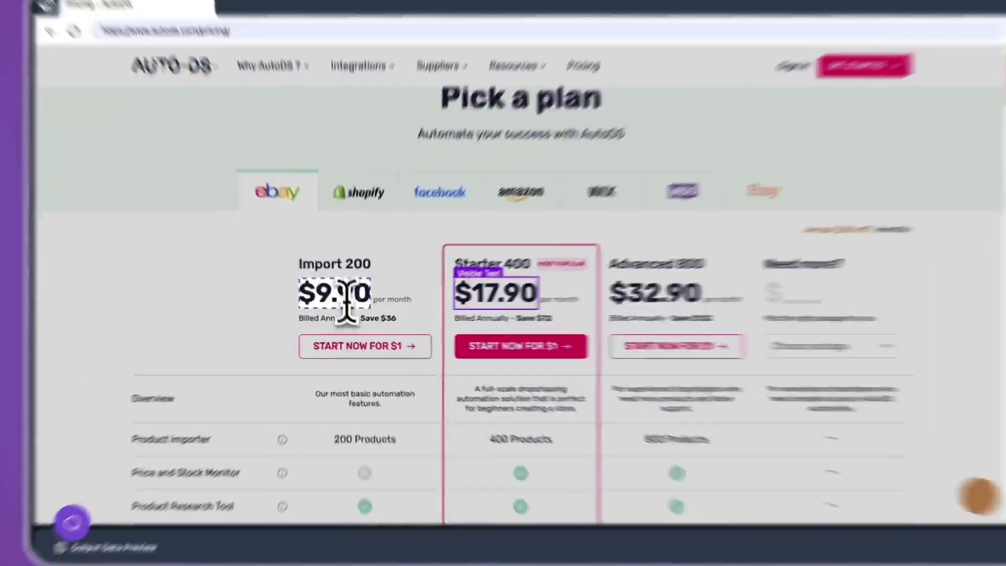
{"action": "left_click", "coordinate": [284, 298]}
{"action": "left_click", "coordinate": [770, 280]}
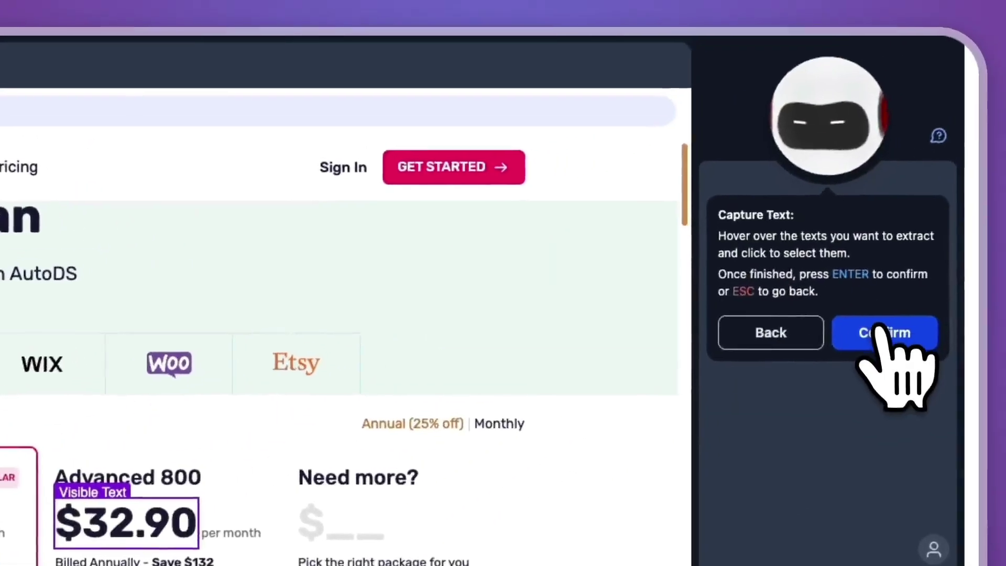
{"action": "left_click", "coordinate": [880, 340]}
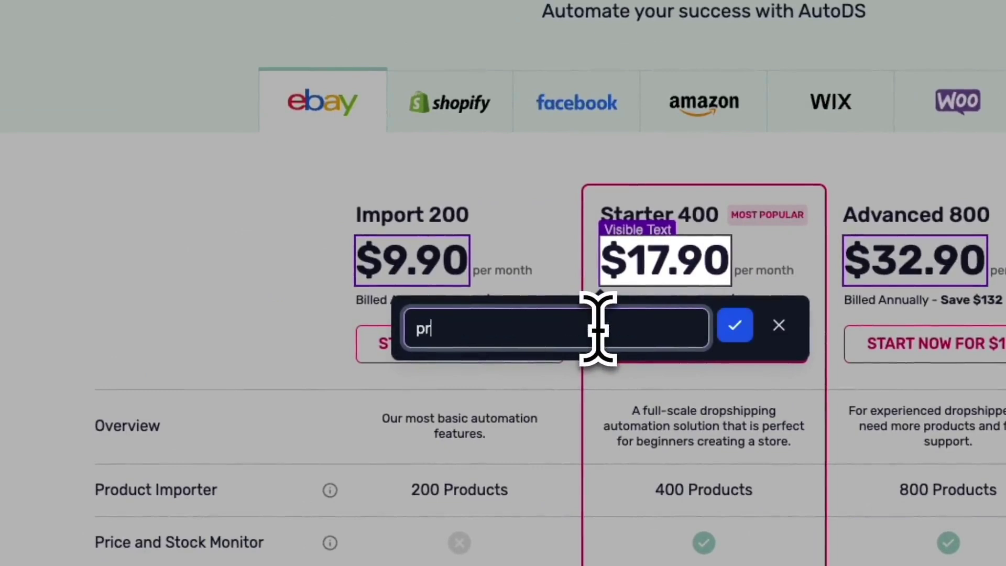
- Label the prices pricing, pricing import 200 and pricing advanced 800
{"action": "left_click", "coordinate": [734, 326]}
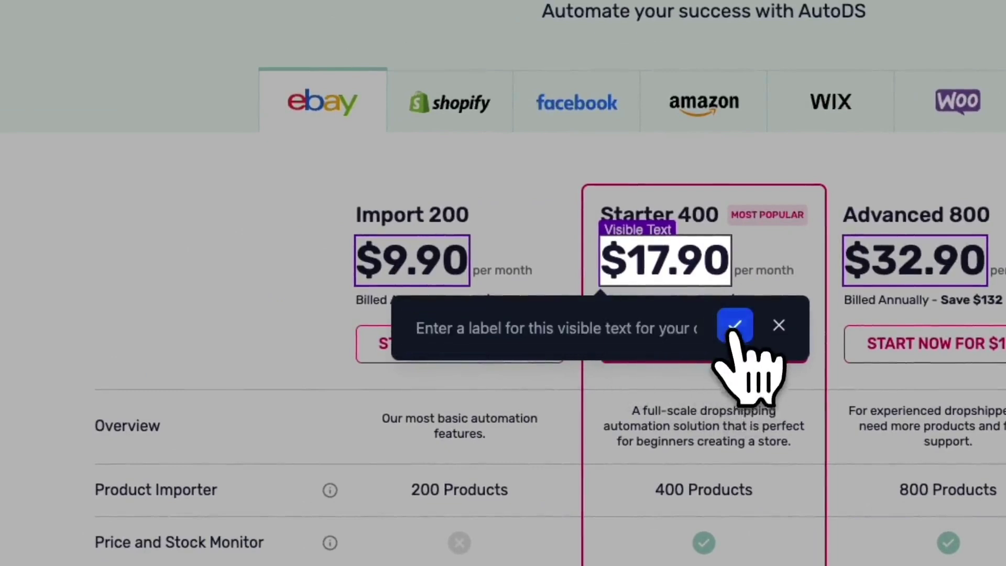
{"action": "left_click", "coordinate": [592, 328]}
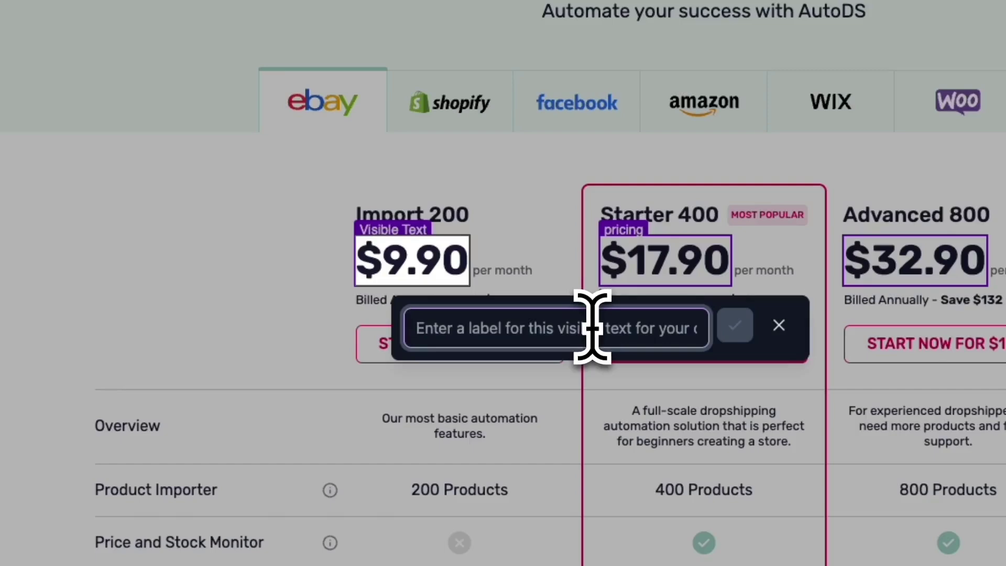
{"action": "type", "text": "pr"}
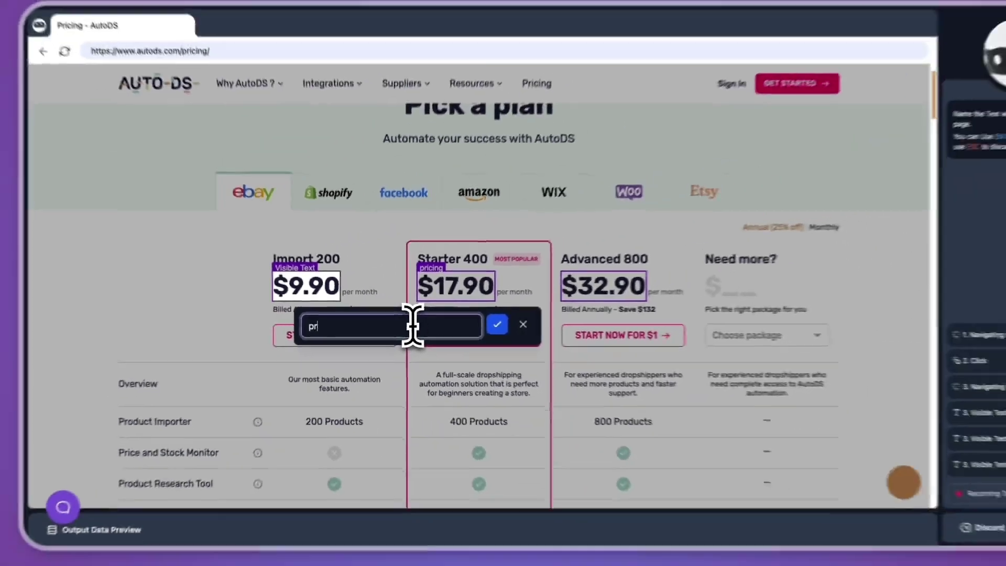
{"action": "type", "text": "icing"}
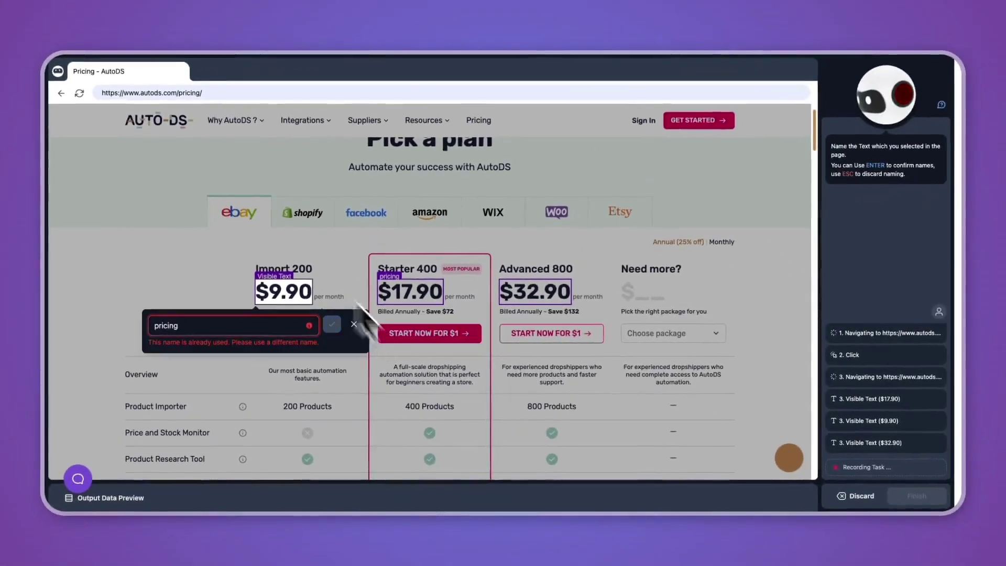
{"action": "type", "text": " import 200"}
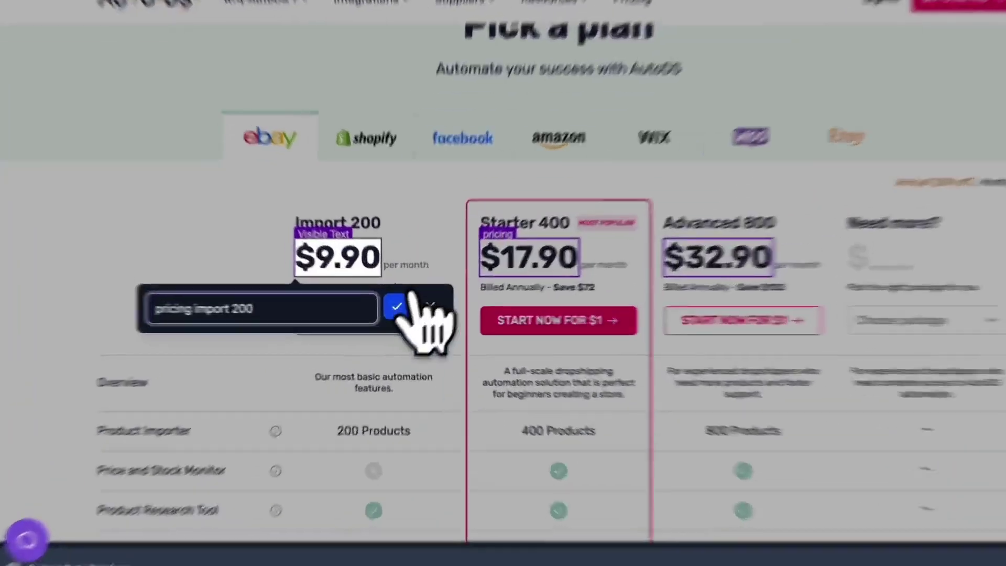
{"action": "left_click", "coordinate": [323, 324]}
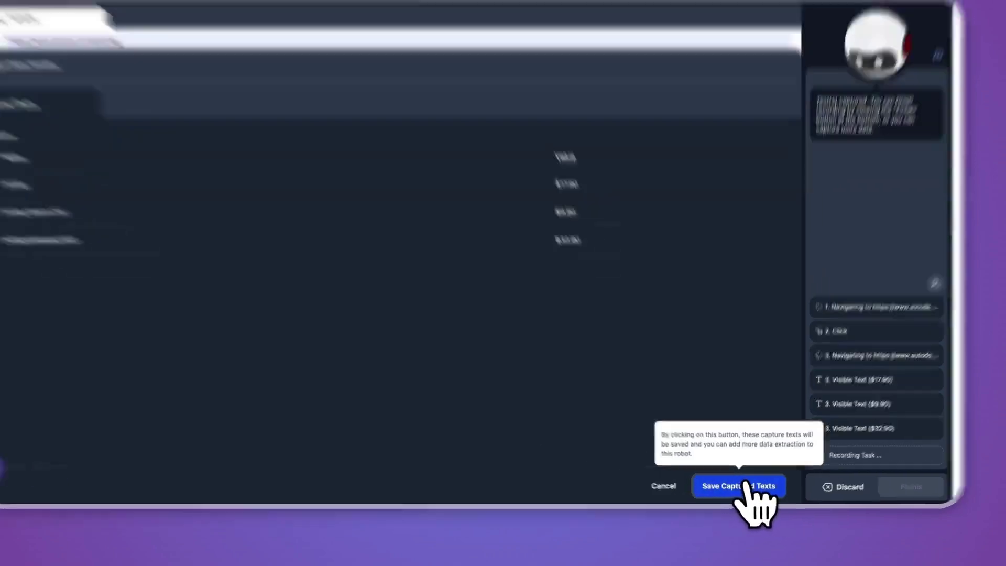
- Save the captured texts, finish recording, and save the robot name 'Monitor AutoDS the #1 Automated Dropshipping Tool for Your Store'
{"action": "left_click", "coordinate": [766, 496]}
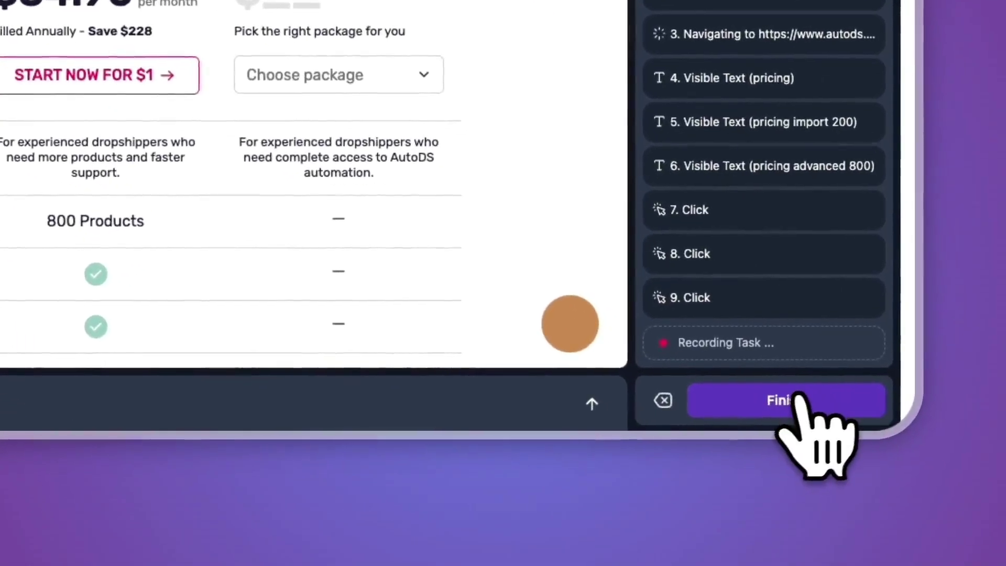
{"action": "left_click", "coordinate": [812, 404]}
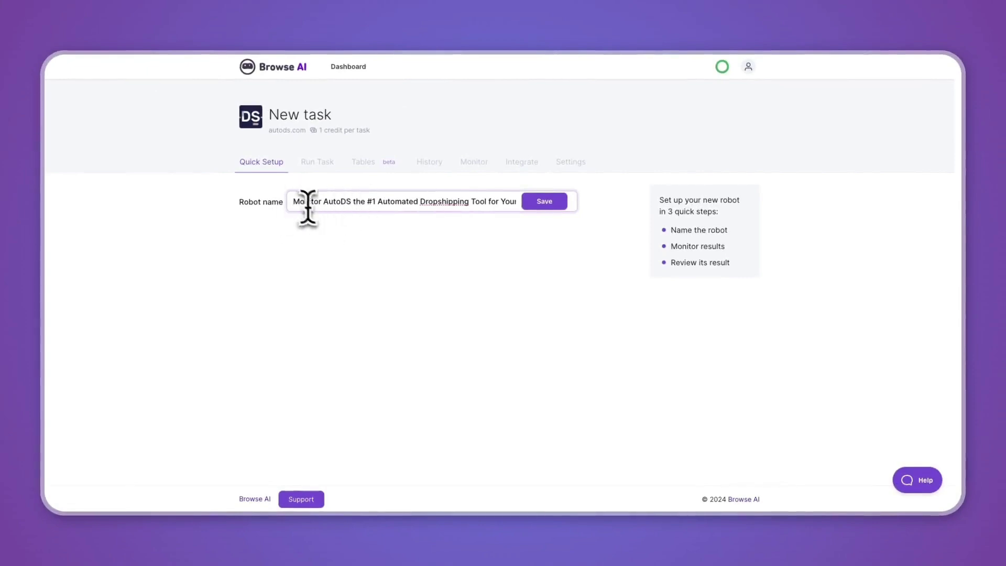
{"action": "left_click_drag", "start_coordinate": [293, 202], "coordinate": [349, 201]}
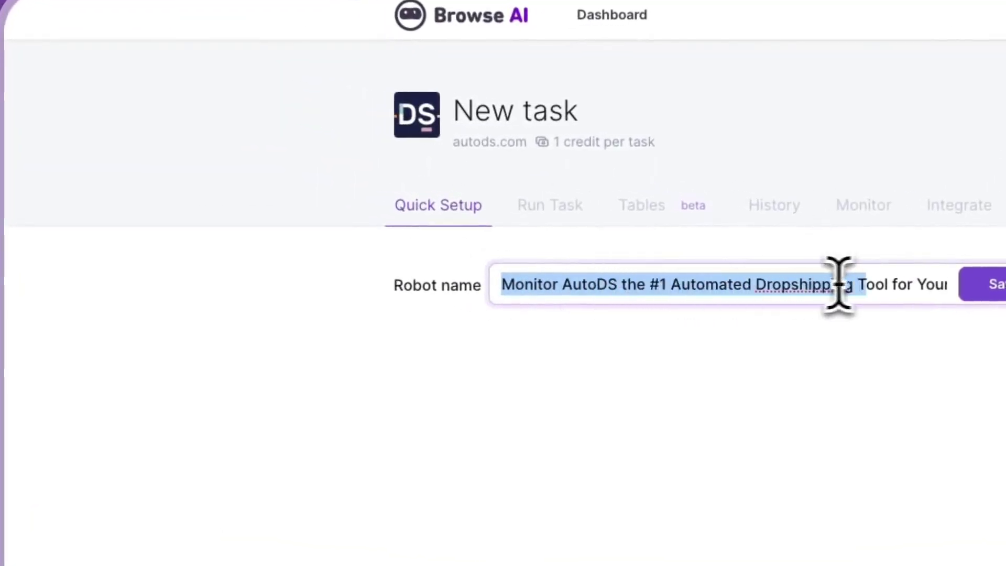
{"action": "left_click_drag", "start_coordinate": [838, 285], "coordinate": [995, 286]}
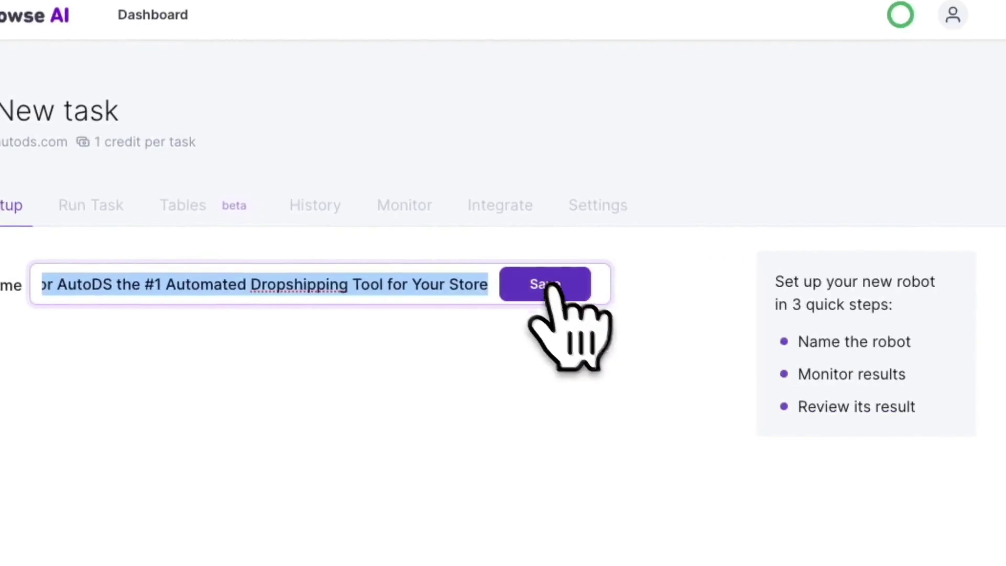
{"action": "left_click", "coordinate": [548, 285]}
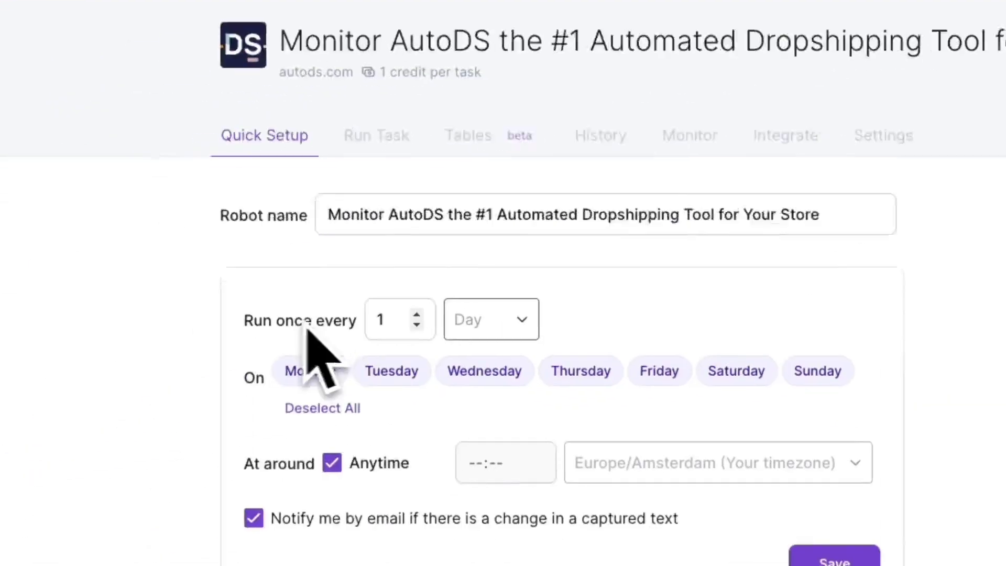
- After trying Minute, Week and Month, set the run frequency to Day and save the monitor
{"action": "left_click", "coordinate": [498, 318]}
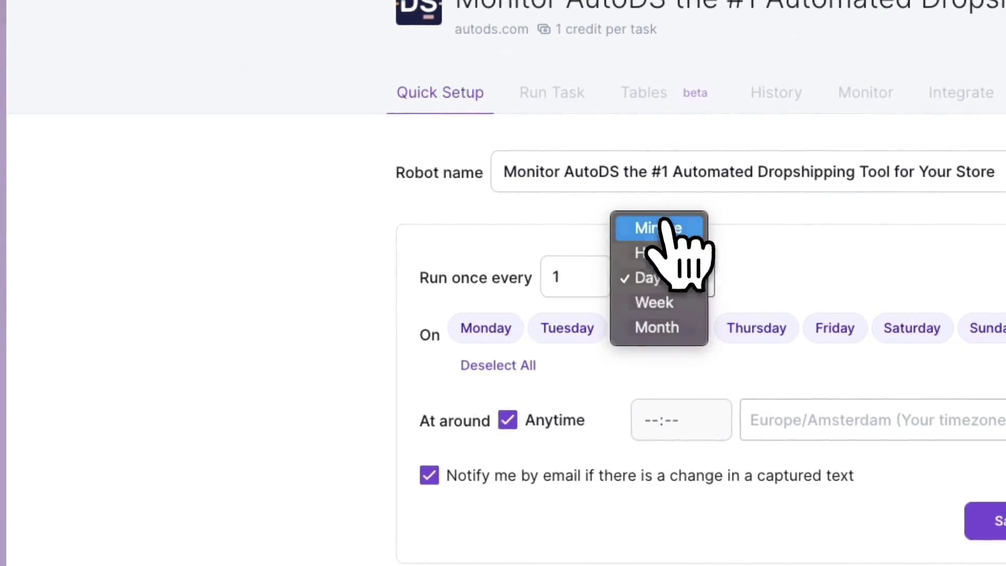
{"action": "left_click", "coordinate": [661, 226]}
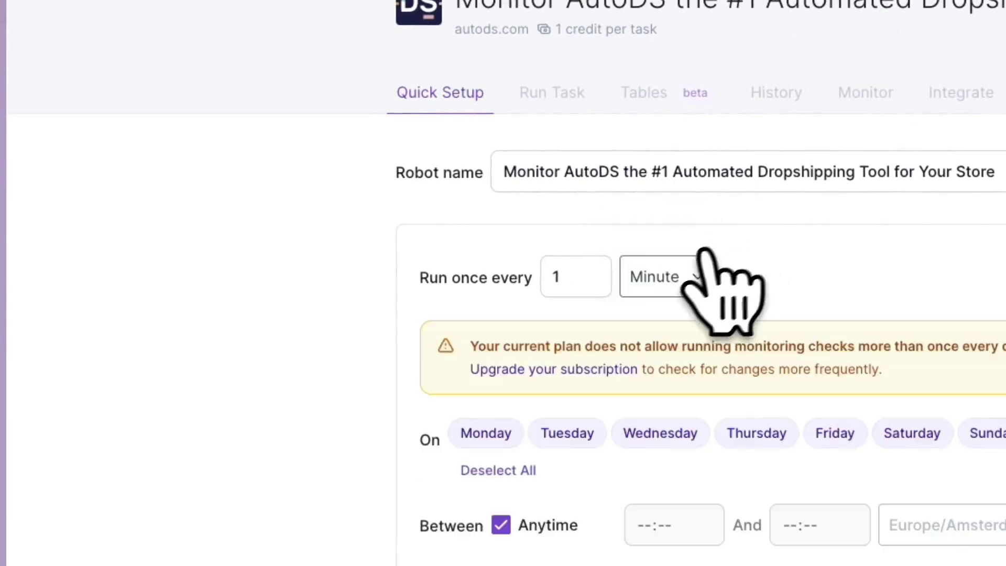
{"action": "left_click", "coordinate": [676, 262]}
{"action": "key", "text": "Down"}
{"action": "key", "text": "Down"}
{"action": "key", "text": "Down"}
{"action": "key", "text": "Return"}
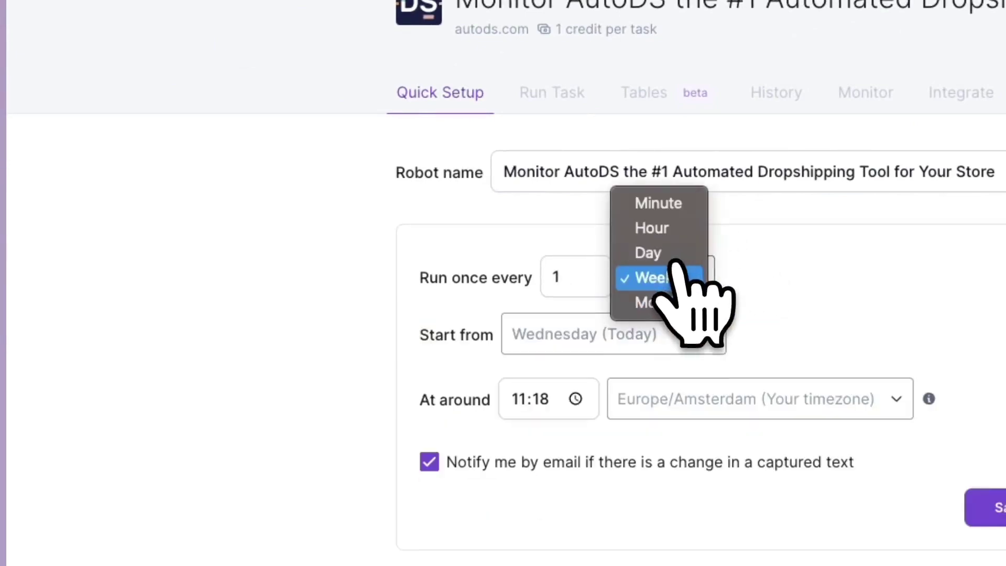
{"action": "left_click", "coordinate": [679, 298]}
{"action": "left_click", "coordinate": [671, 280]}
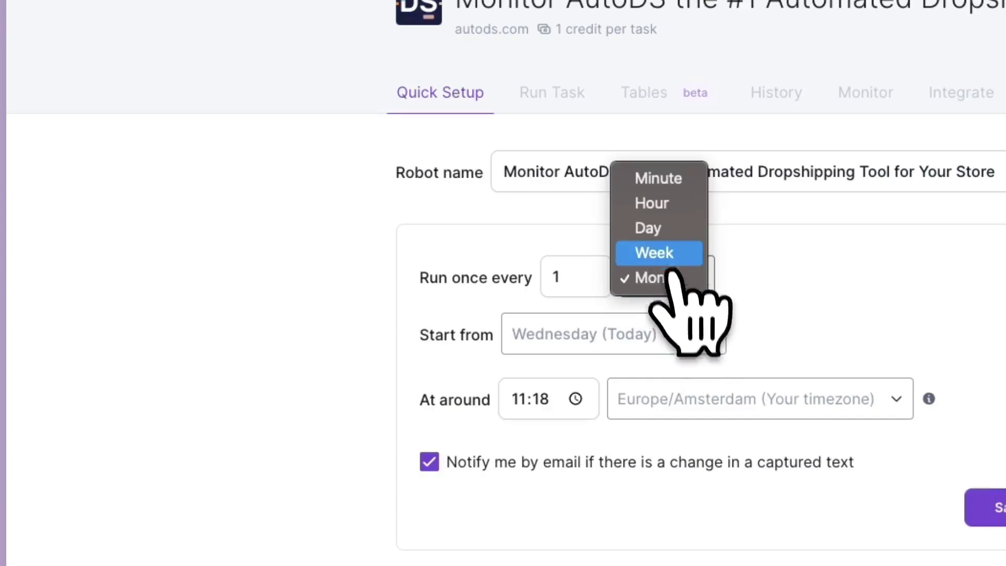
{"action": "left_click", "coordinate": [671, 228]}
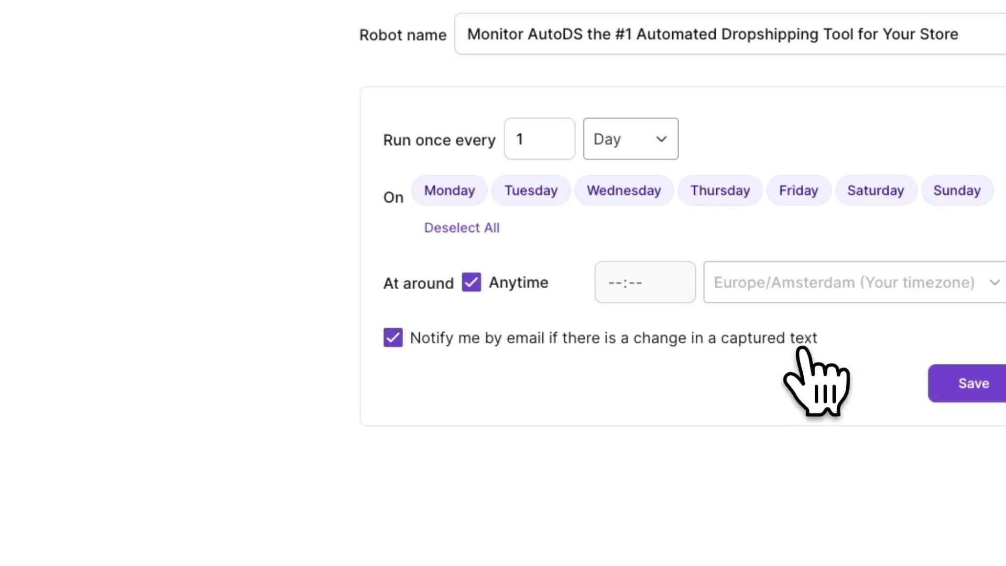
{"action": "left_click", "coordinate": [973, 383]}
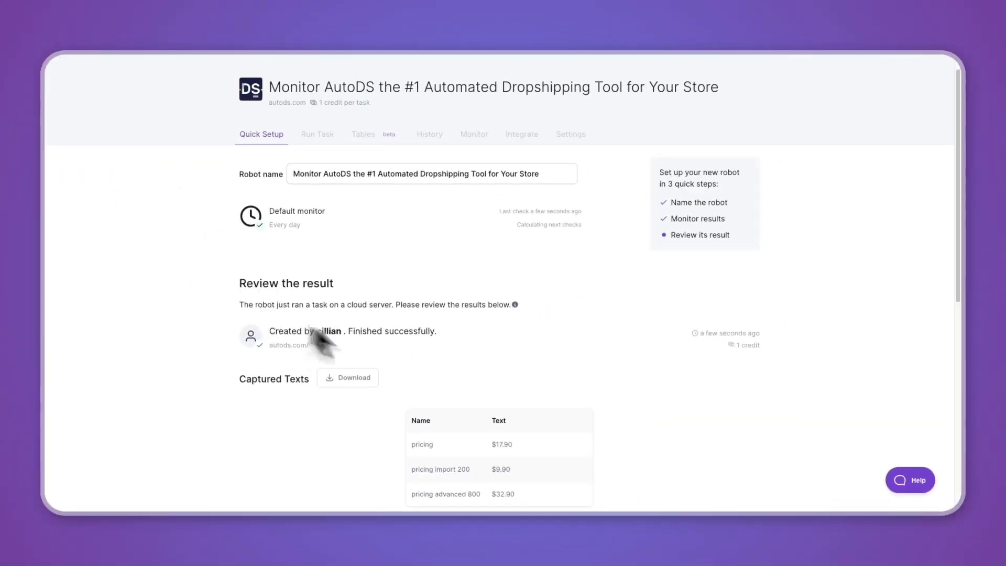
- Review the captured $17.90, $9.90 and $32.90 results, then finish the robot setup
{"action": "scroll", "coordinate": [399, 338], "scroll_direction": "down", "scroll_amount": 1}
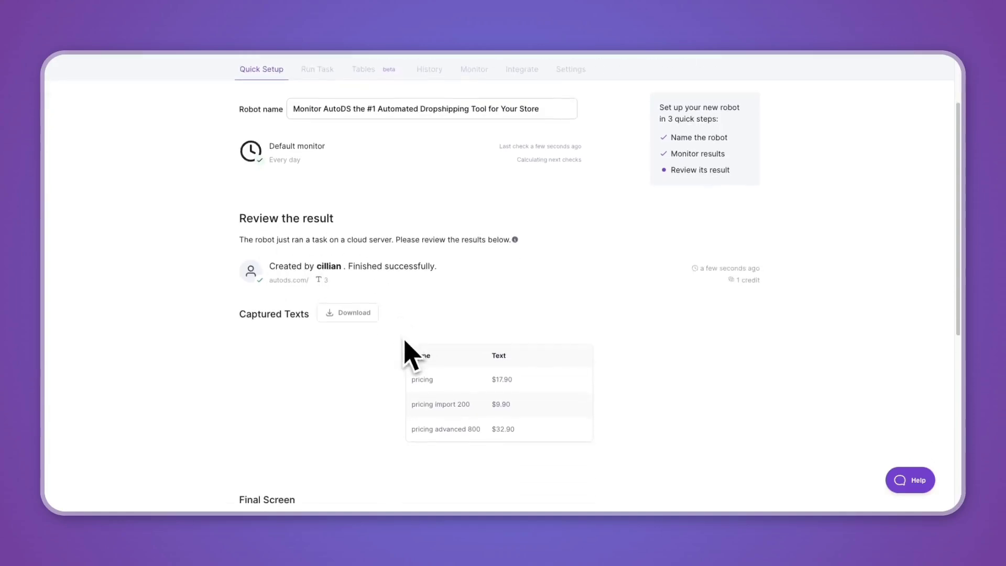
{"action": "scroll", "coordinate": [428, 406], "scroll_direction": "down", "scroll_amount": 1}
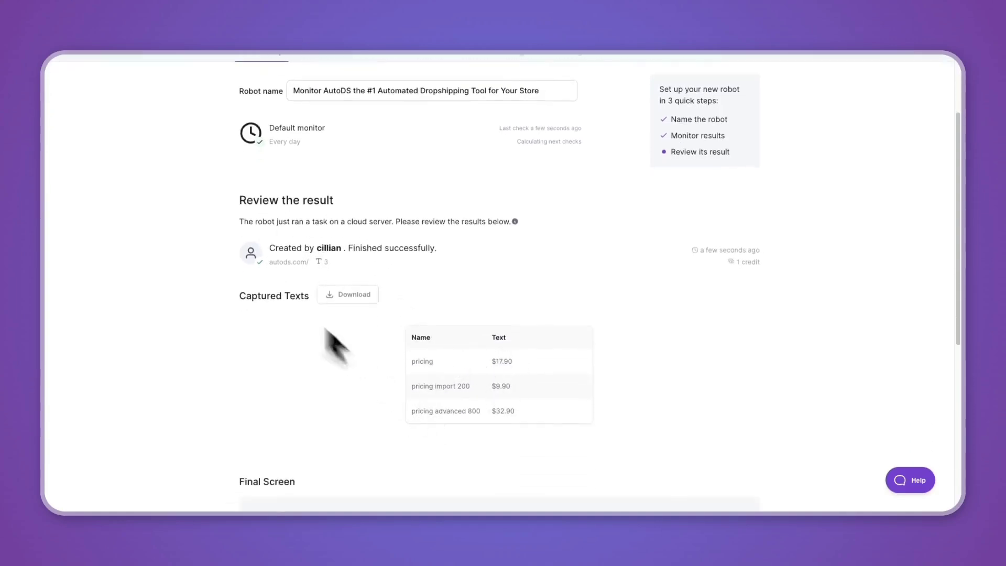
{"action": "scroll", "coordinate": [351, 314], "scroll_direction": "down", "scroll_amount": 5}
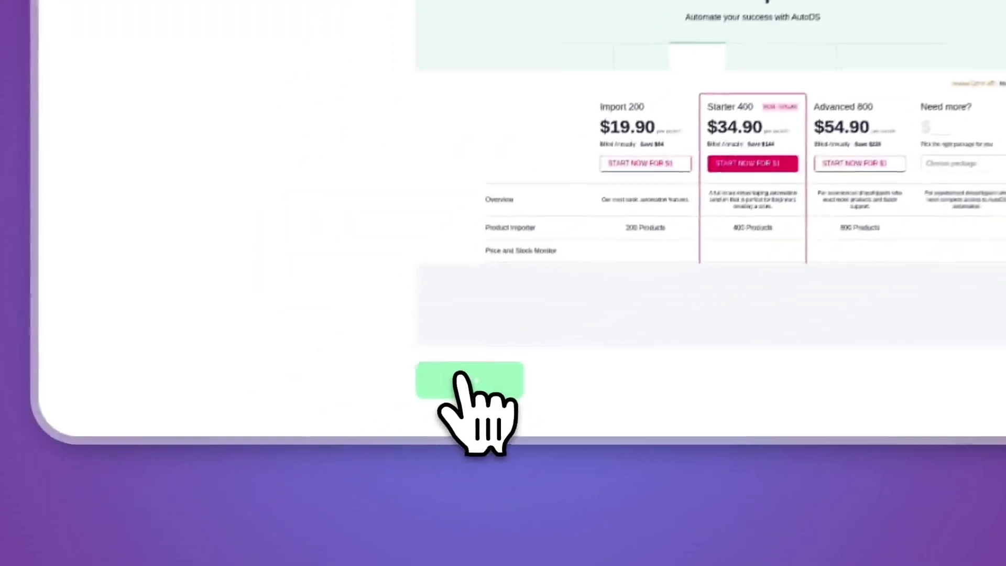
{"action": "left_click", "coordinate": [267, 482]}
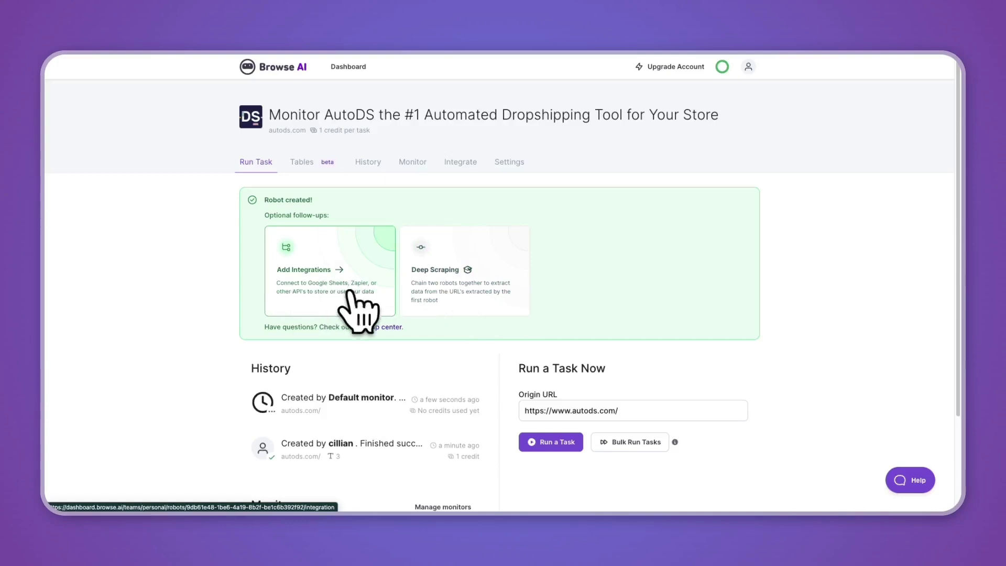
- Enable syncing of the robot's data to Google Sheets from its integrations
{"action": "left_click", "coordinate": [310, 286]}
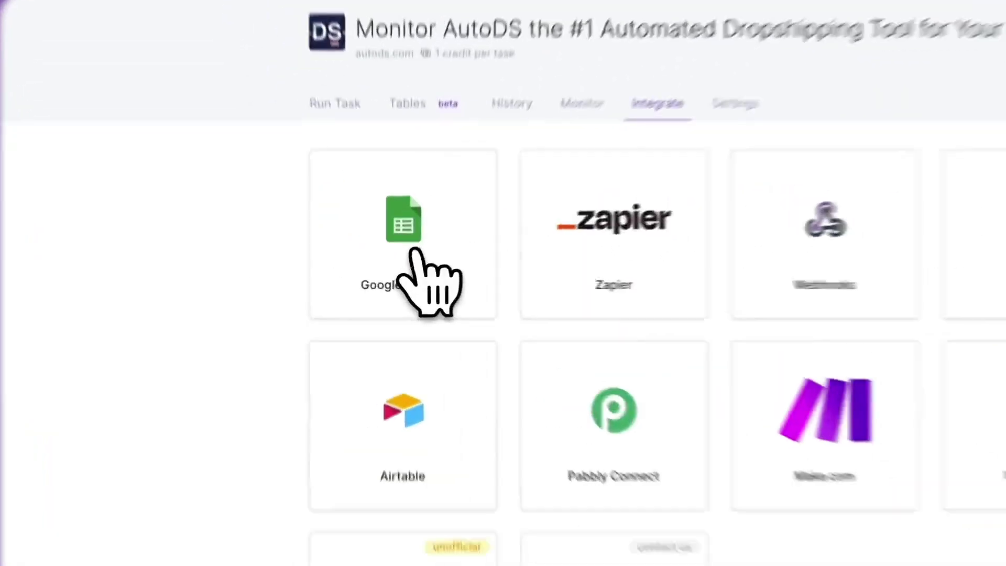
{"action": "left_click", "coordinate": [305, 220]}
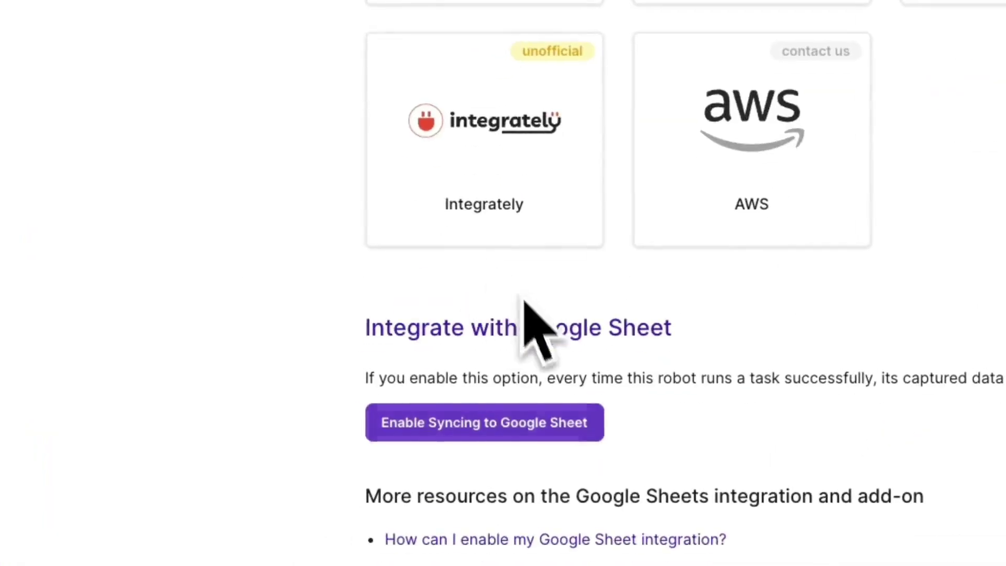
{"action": "left_click", "coordinate": [516, 419]}
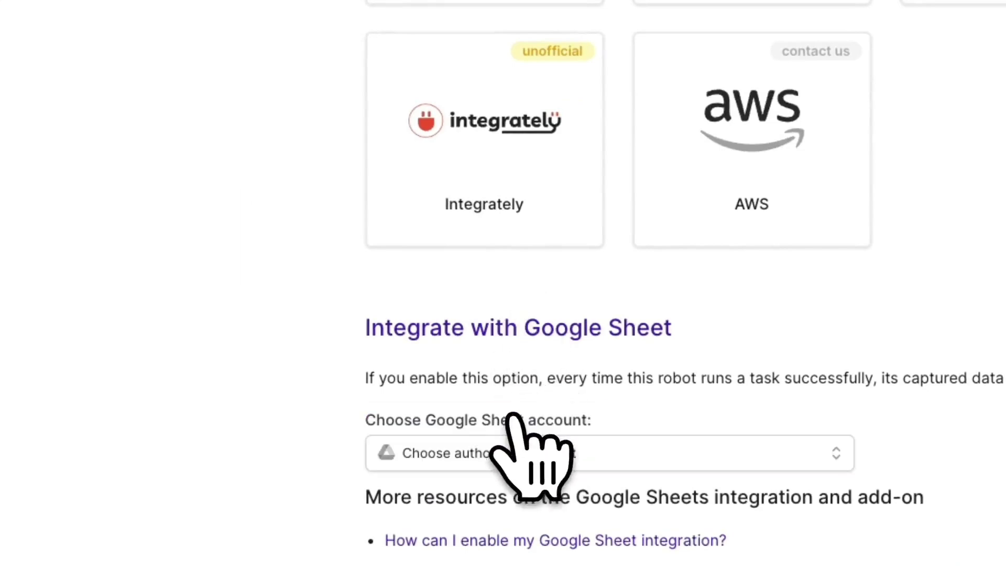
- Authorize a new Google account and grant Browse AI access to Drive files
{"action": "left_click", "coordinate": [508, 455]}
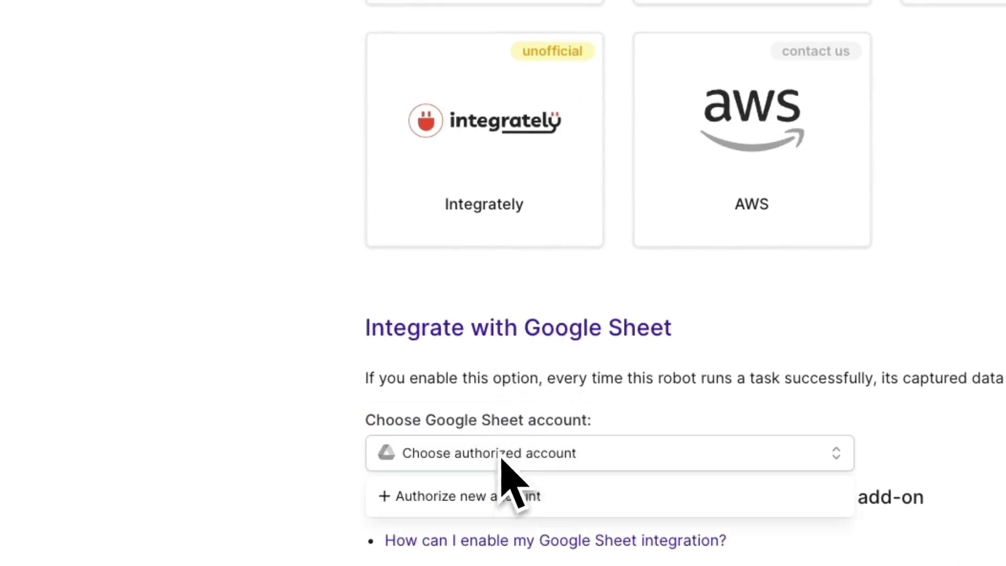
{"action": "left_click", "coordinate": [455, 497]}
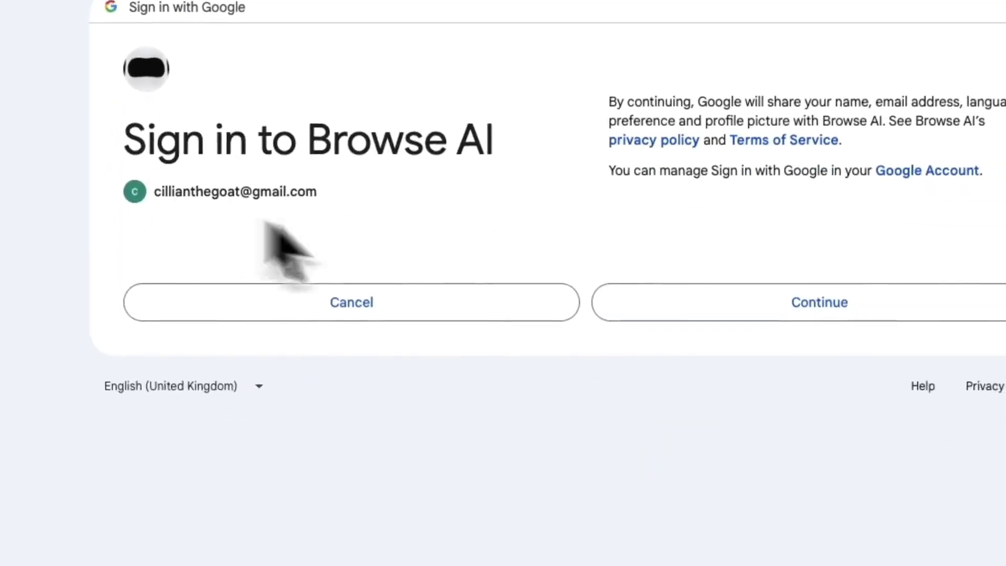
{"action": "left_click", "coordinate": [773, 300]}
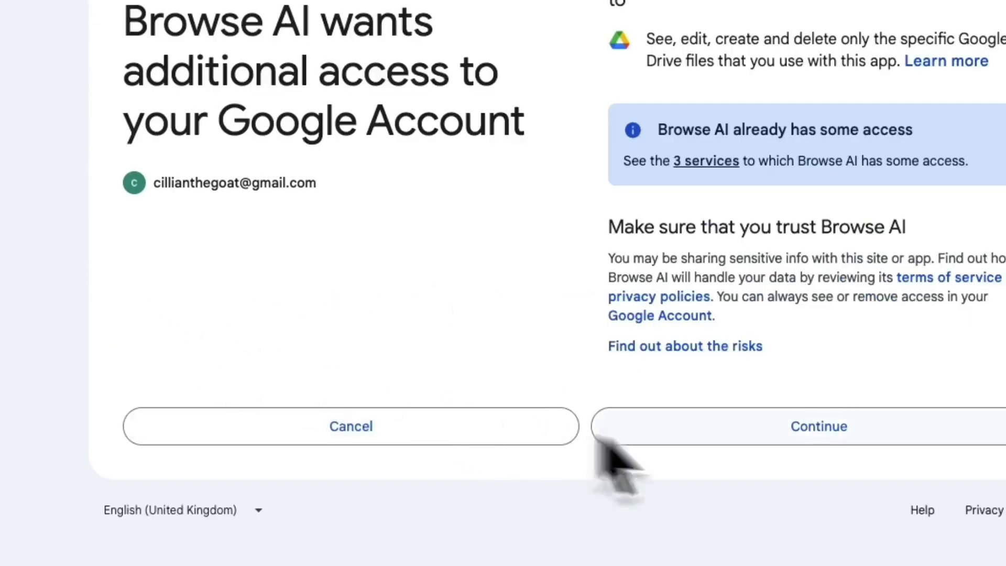
{"action": "left_click", "coordinate": [733, 438]}
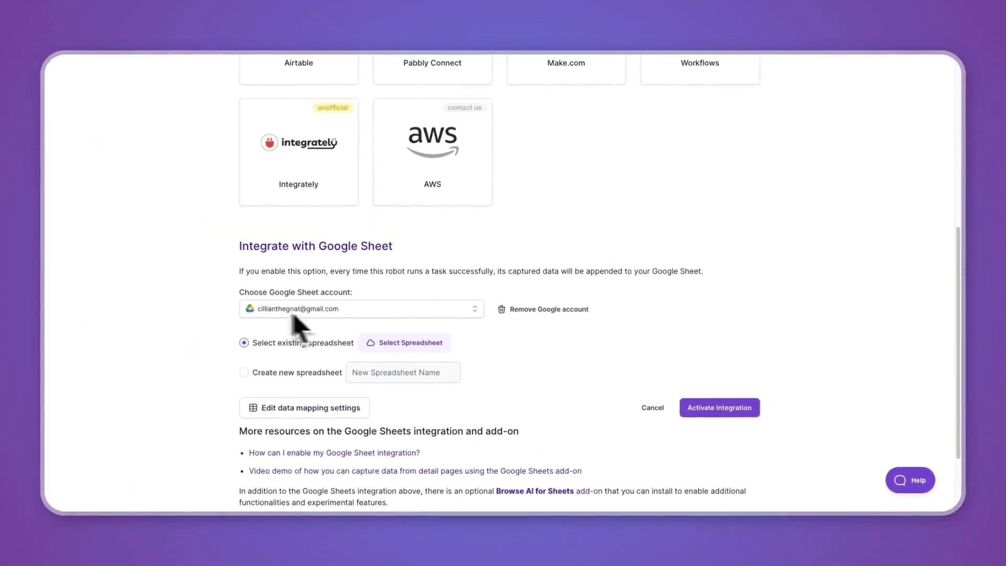
- With no existing sheets in Drive, create a new spreadsheet named 'autods' and activate syncing
{"action": "scroll", "coordinate": [318, 321], "scroll_direction": "down", "scroll_amount": 1}
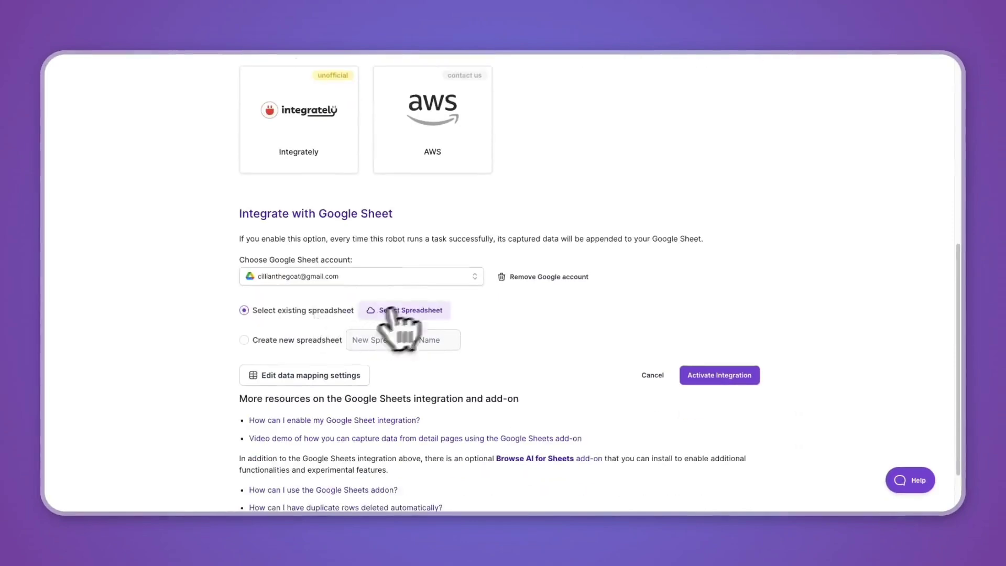
{"action": "left_click", "coordinate": [401, 311]}
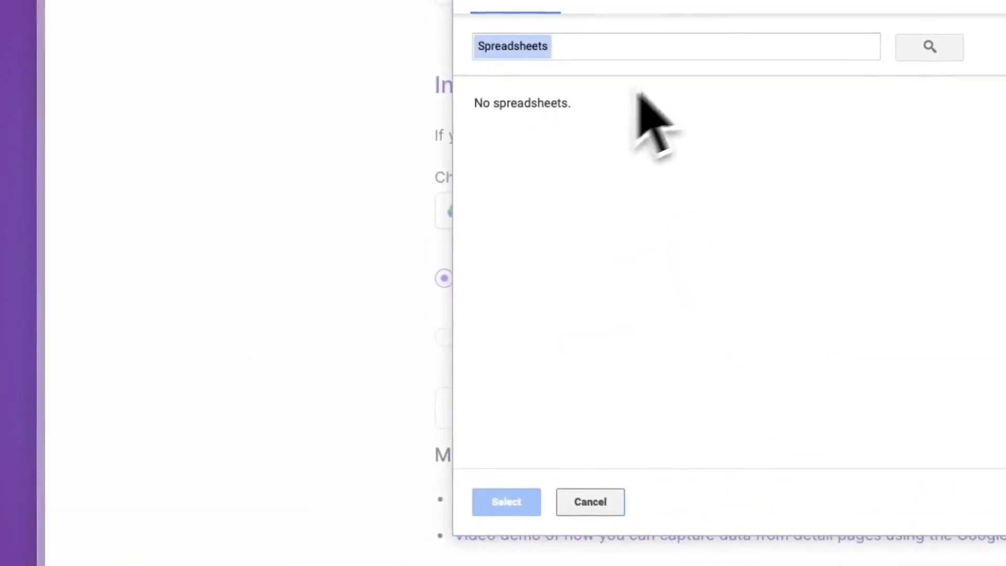
{"action": "left_click", "coordinate": [669, 51]}
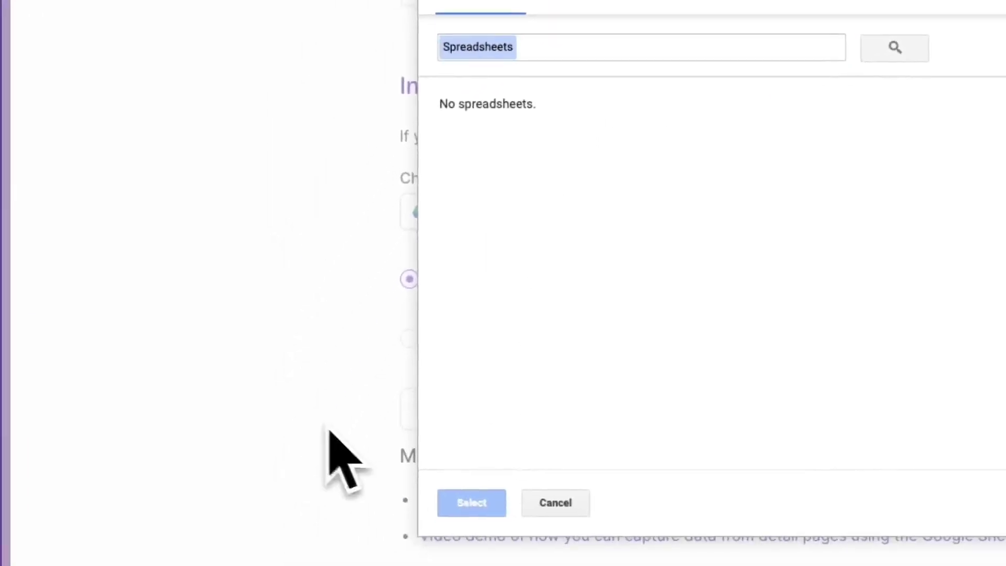
{"action": "left_click", "coordinate": [555, 130]}
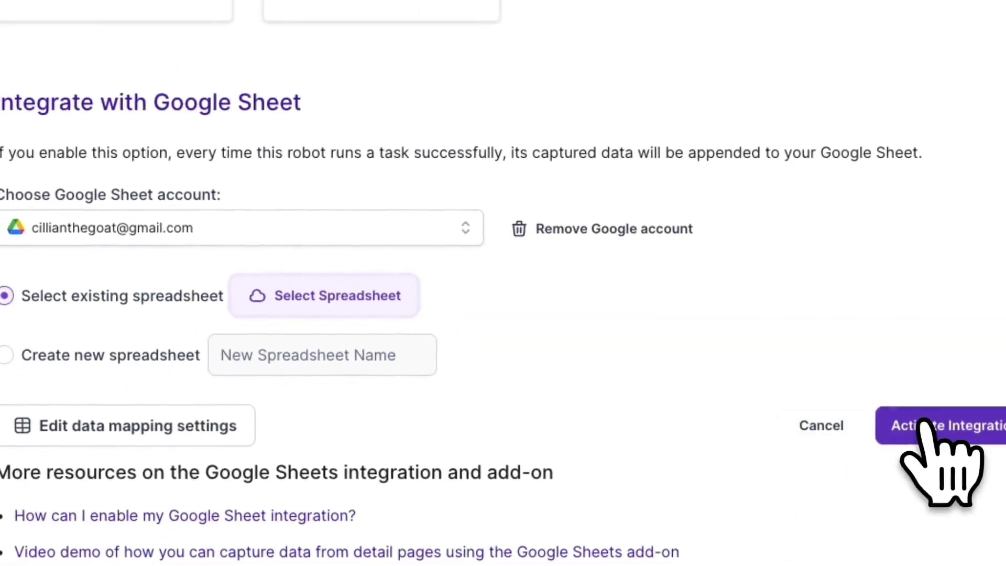
{"action": "left_click", "coordinate": [5, 355]}
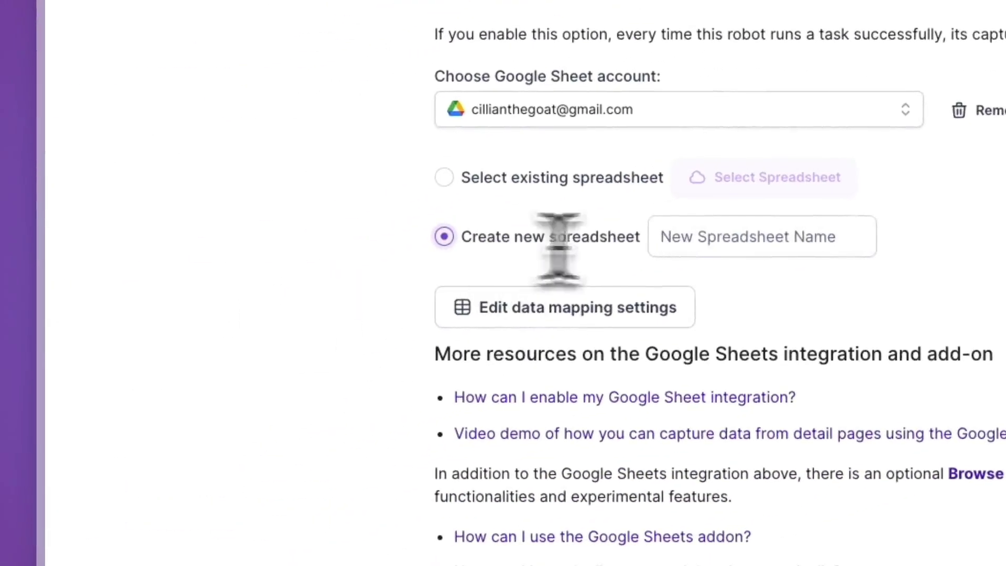
{"action": "left_click", "coordinate": [715, 242]}
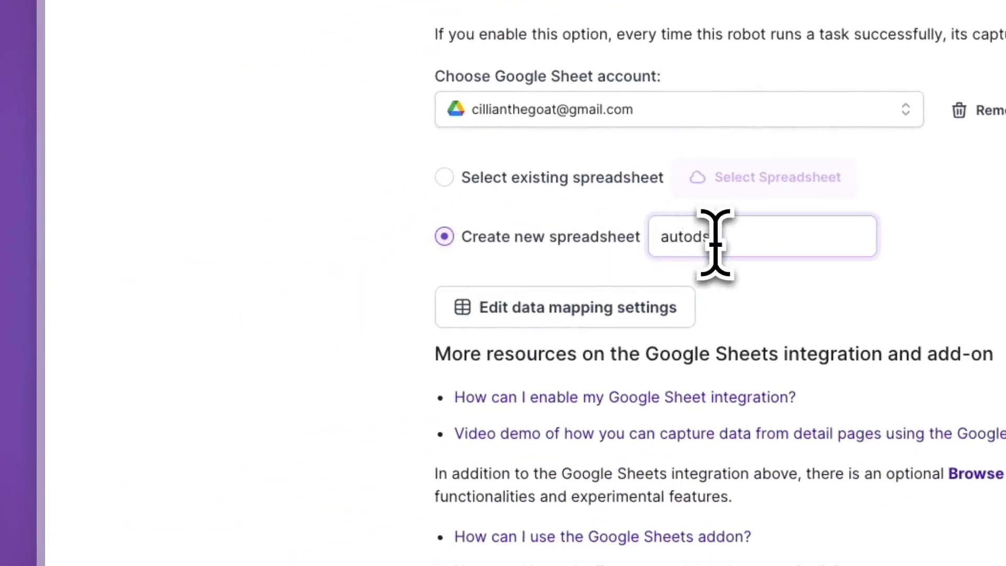
{"action": "left_click", "coordinate": [979, 335]}
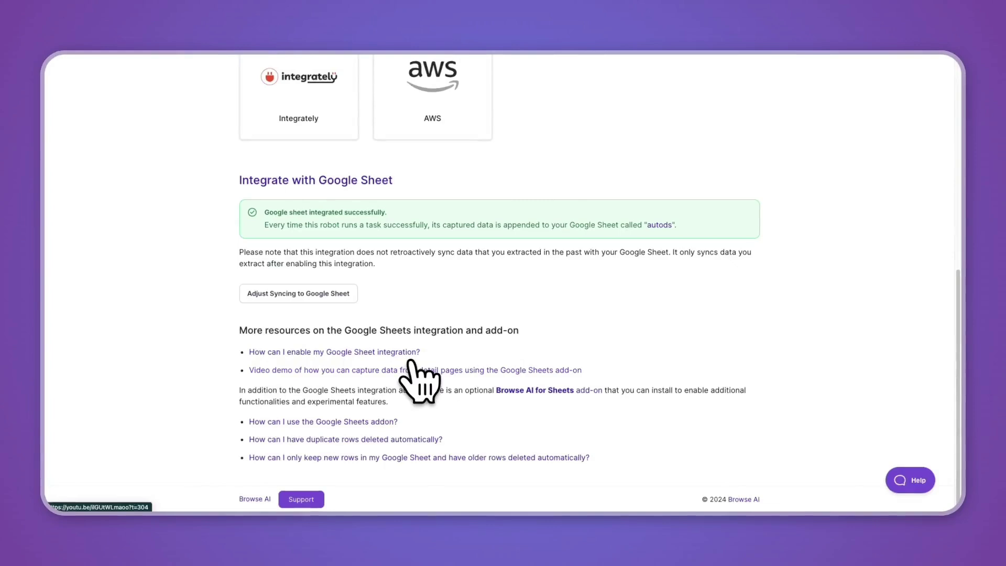
{"action": "scroll", "coordinate": [411, 362], "scroll_direction": "up", "scroll_amount": 8}
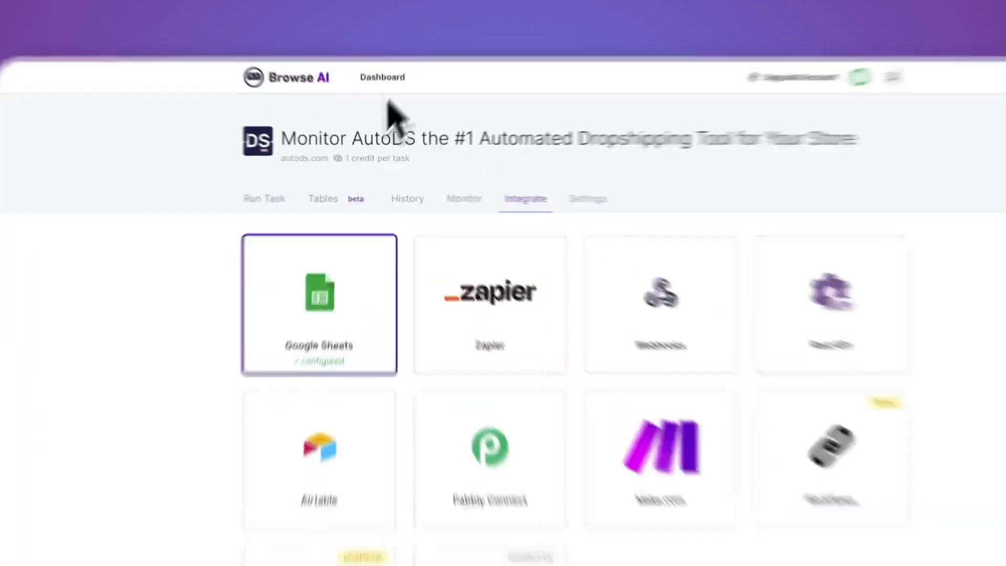
- Return to the robots dashboard and open the prebuilt robots catalogue
{"action": "left_click", "coordinate": [356, 66]}
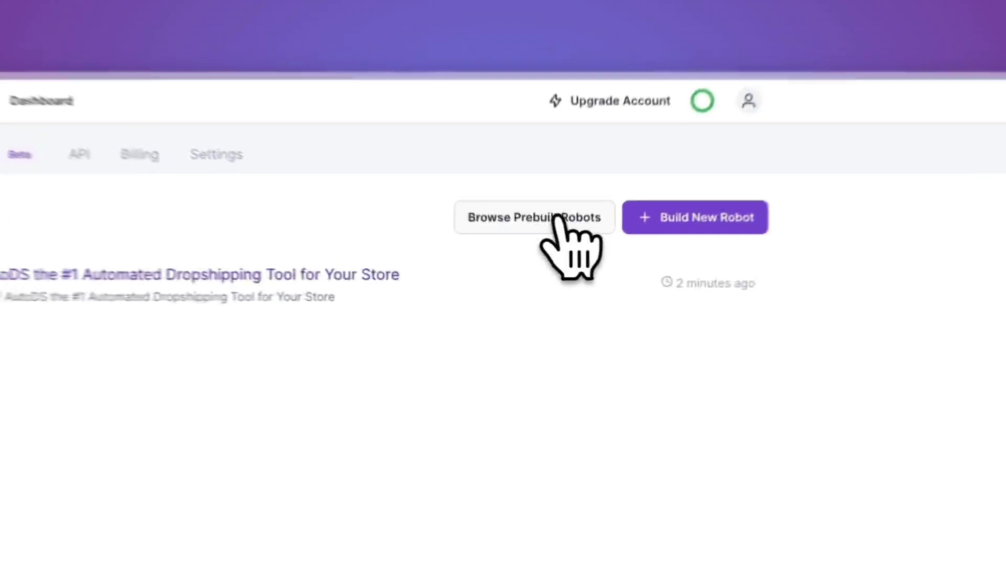
{"action": "left_click", "coordinate": [637, 134]}
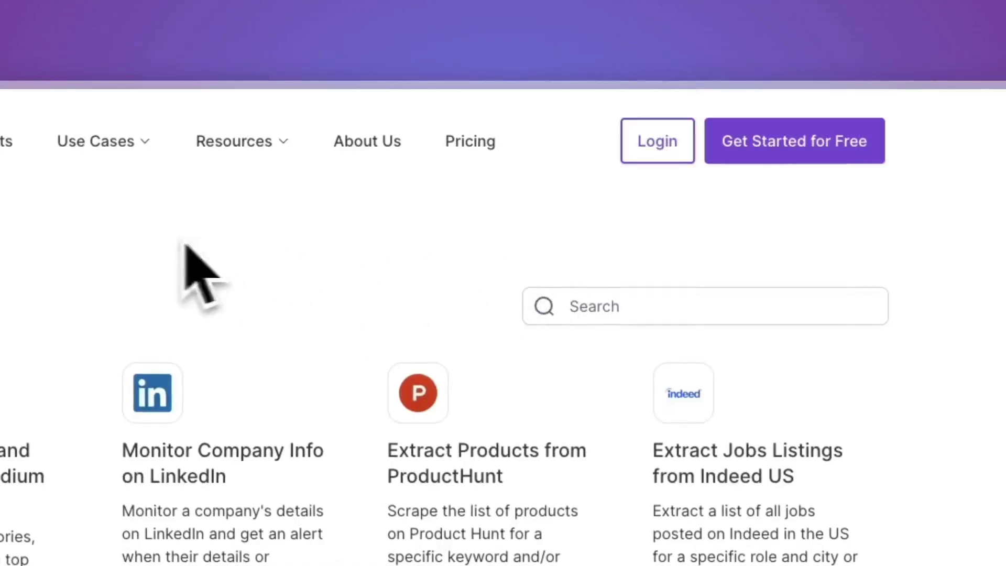
{"action": "left_click_drag", "start_coordinate": [61, 300], "coordinate": [137, 304]}
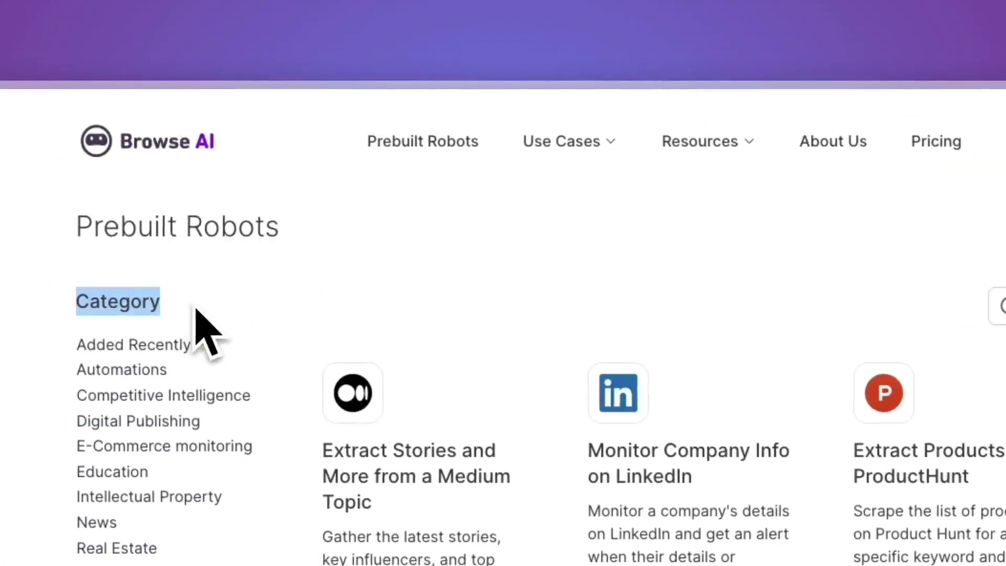
{"action": "left_click", "coordinate": [195, 309]}
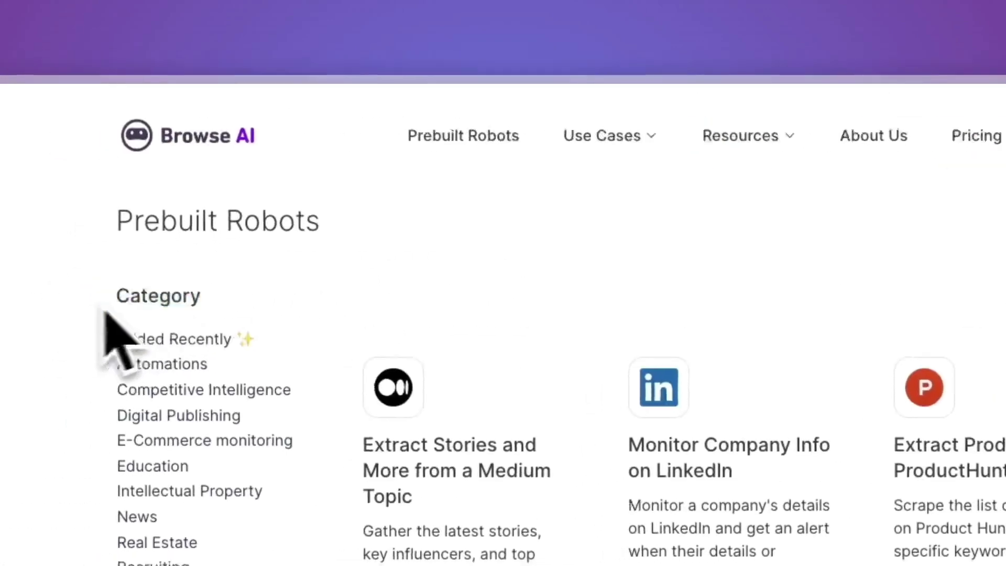
{"action": "scroll", "coordinate": [106, 384], "scroll_direction": "down", "scroll_amount": 5}
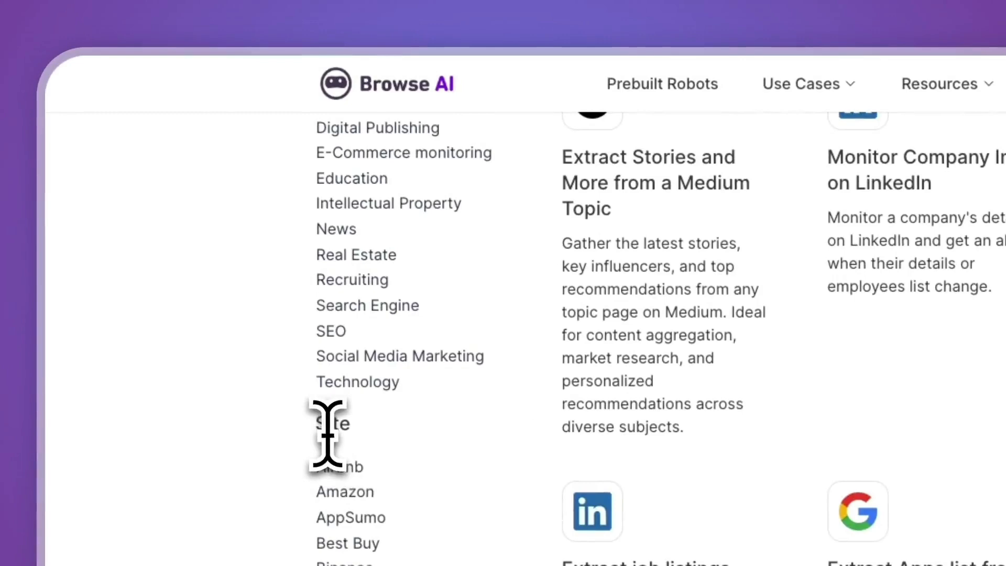
- Try the Airbnb and E-Commerce monitoring filters, then clear the filter to show all robots
{"action": "left_click", "coordinate": [346, 464]}
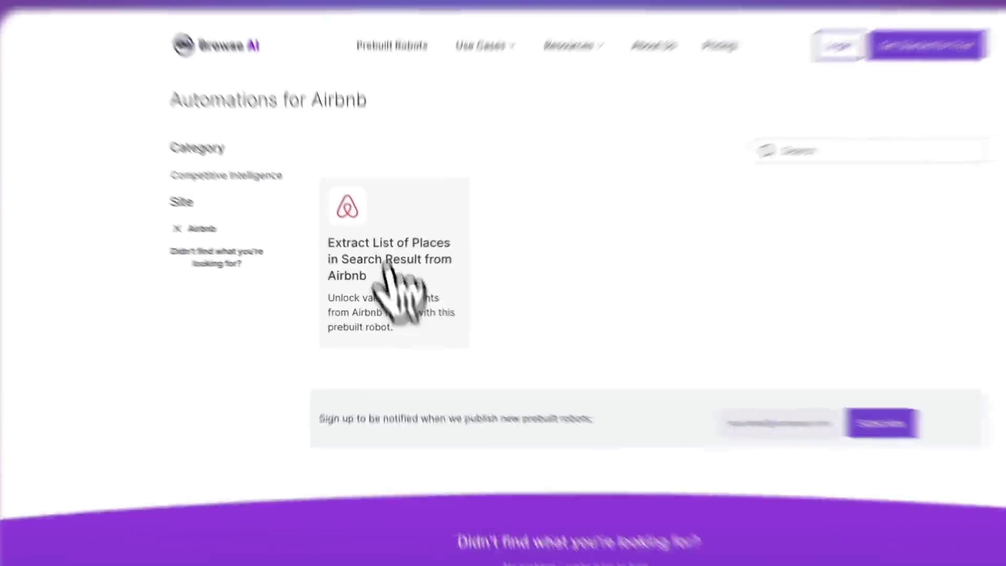
{"action": "left_click", "coordinate": [361, 268]}
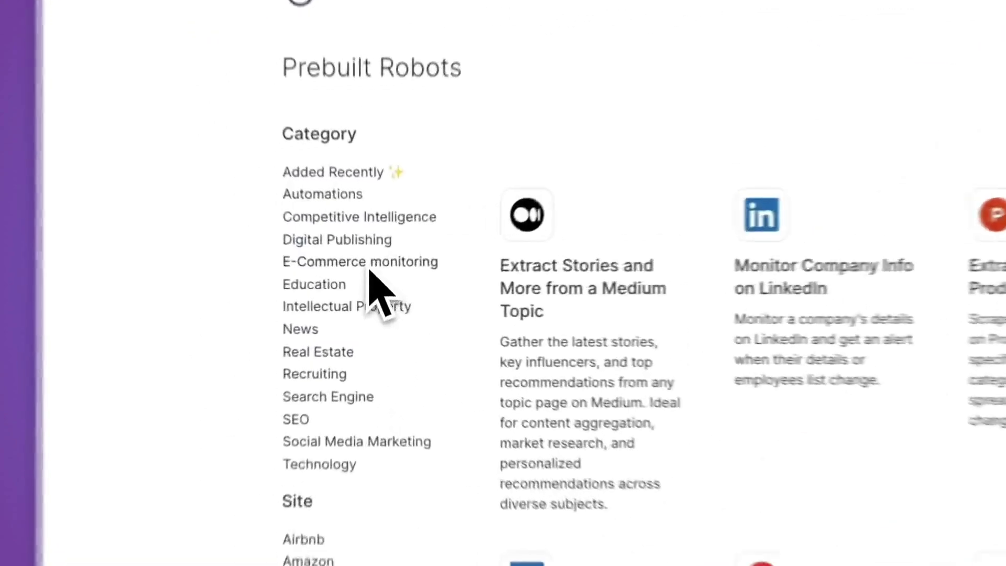
{"action": "left_click", "coordinate": [225, 233]}
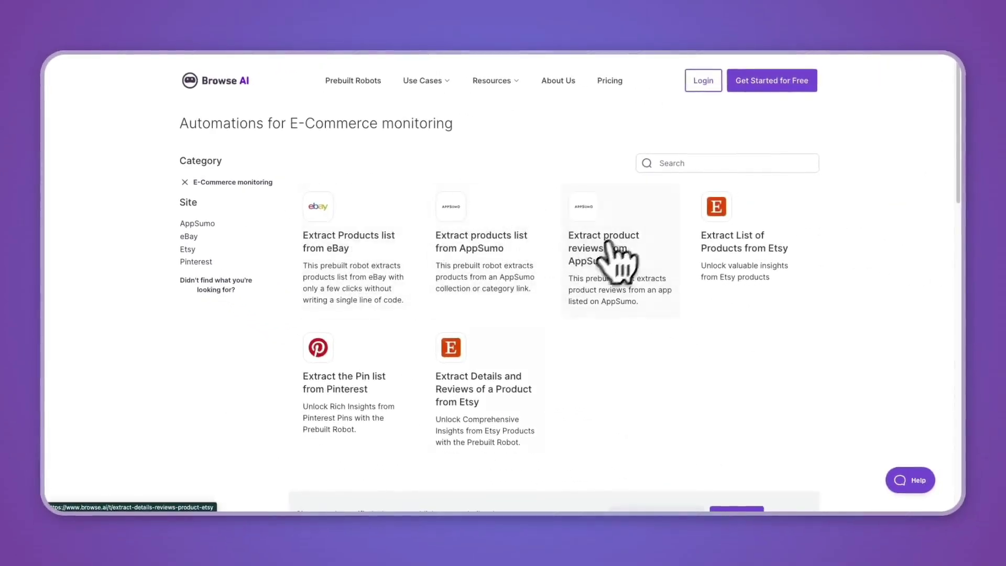
{"action": "scroll", "coordinate": [387, 372], "scroll_direction": "down", "scroll_amount": 1}
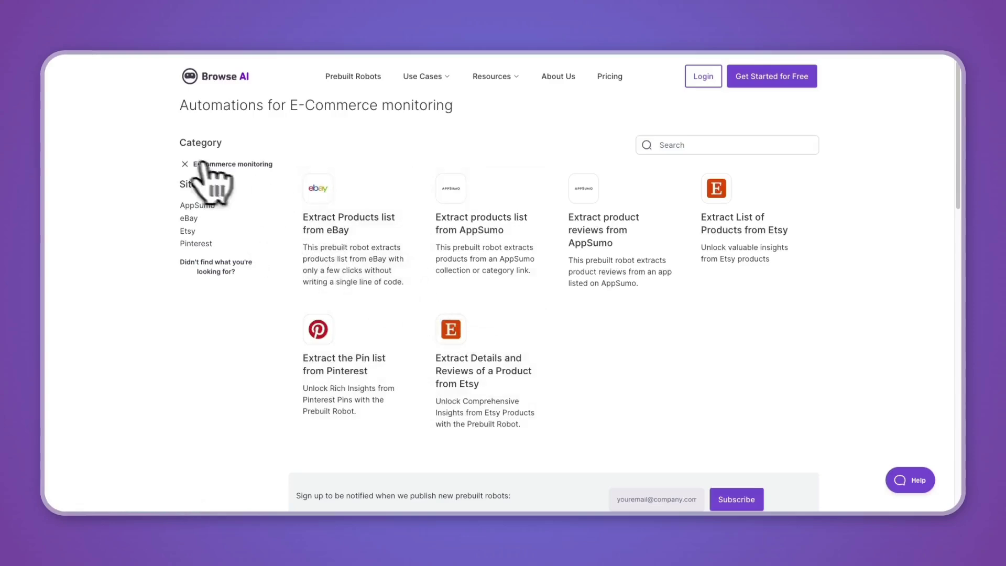
{"action": "left_click", "coordinate": [185, 164]}
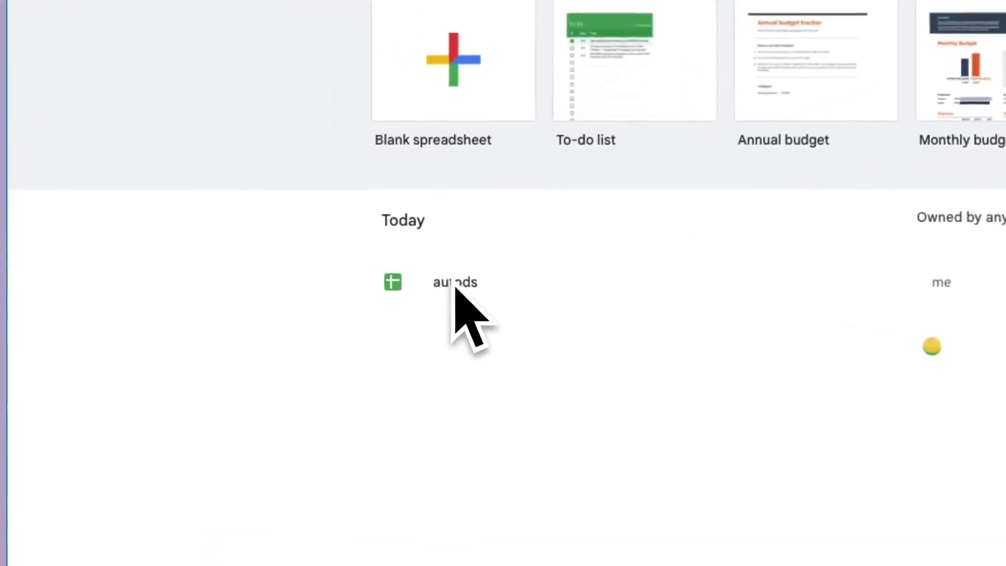
- Open the autods spreadsheet listed under Today in Google Sheets
{"action": "left_click", "coordinate": [301, 262]}
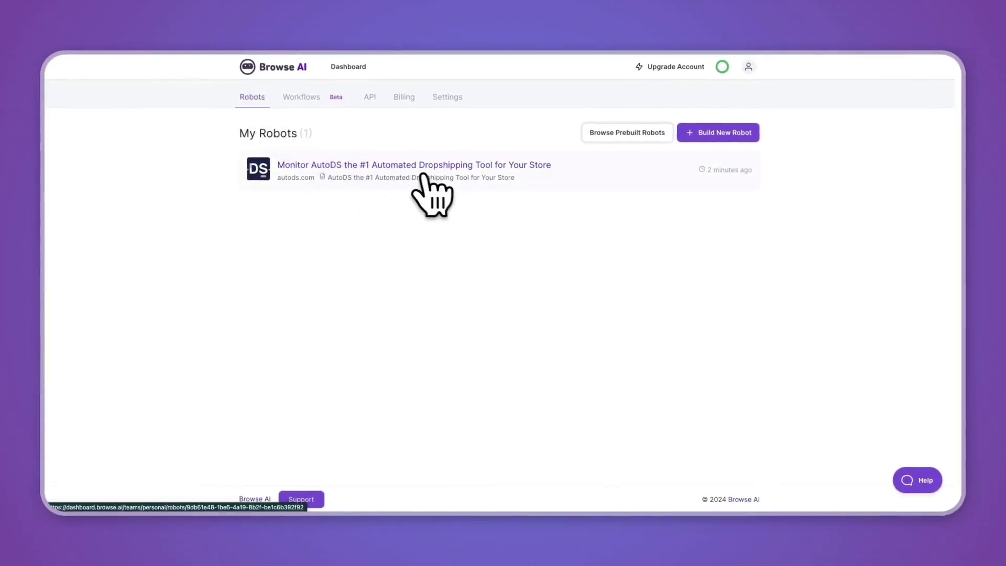
{"action": "left_click", "coordinate": [722, 67]}
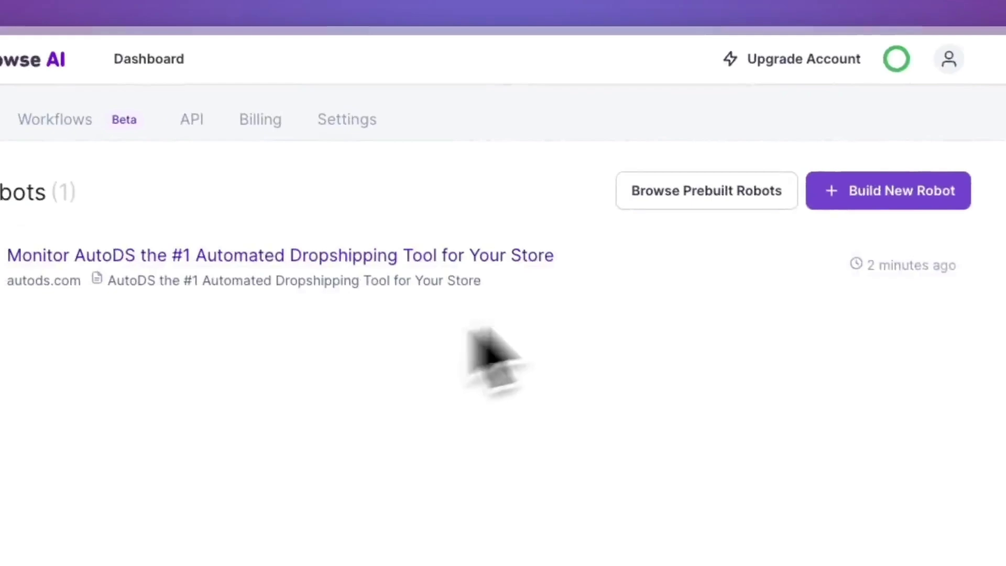
{"action": "left_click", "coordinate": [643, 95]}
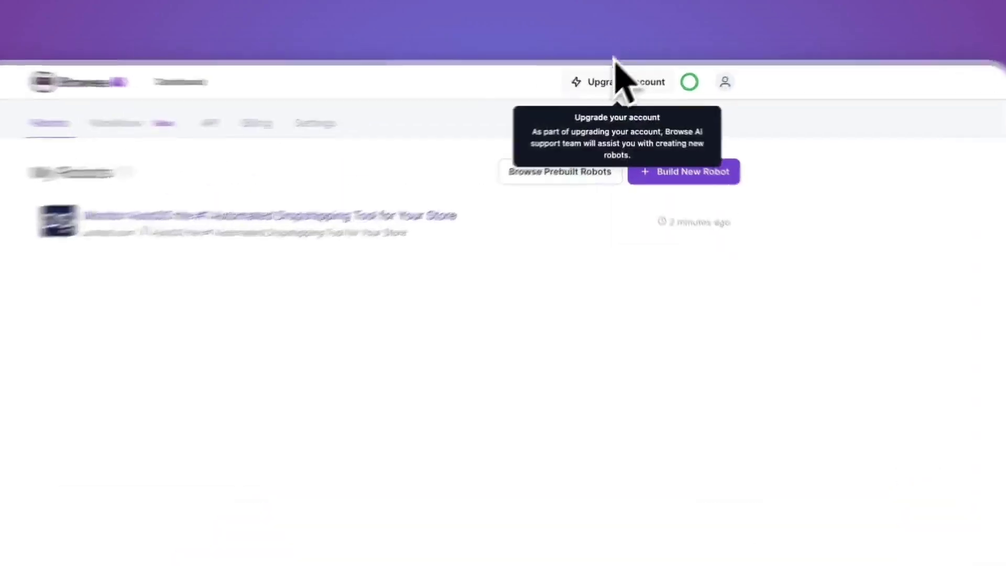
{"action": "left_click", "coordinate": [671, 66]}
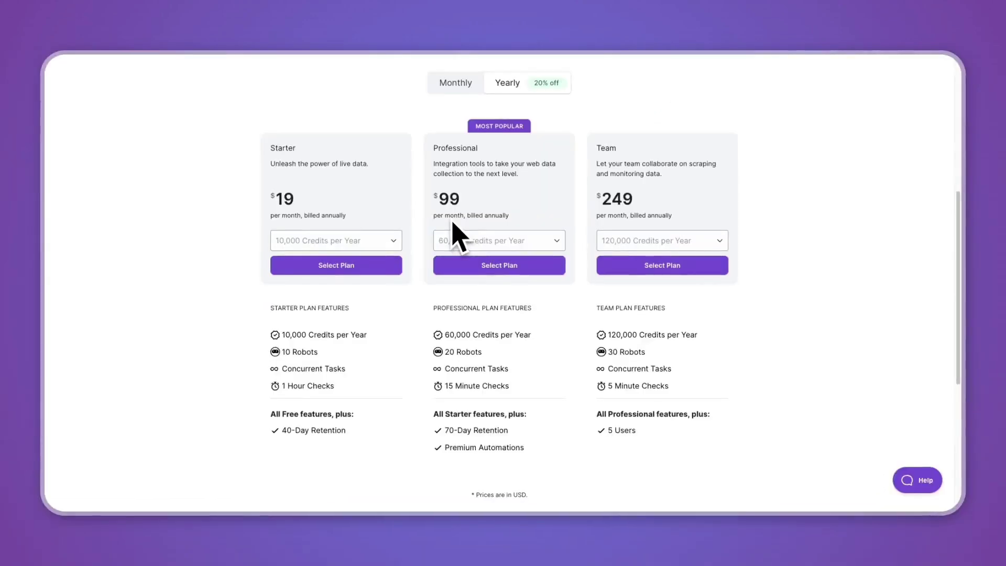